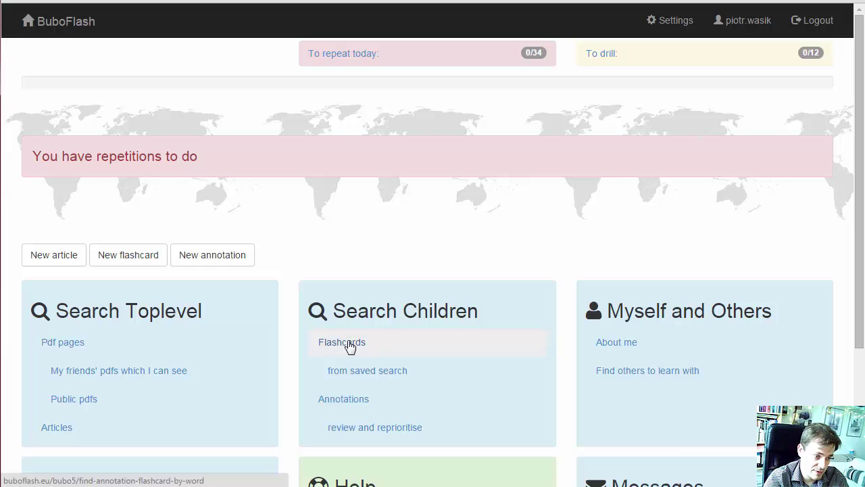
# Step: Open the Flashcards search under Search Children and enter 'economics' as the flashcard tag
pyautogui.click(350, 347)
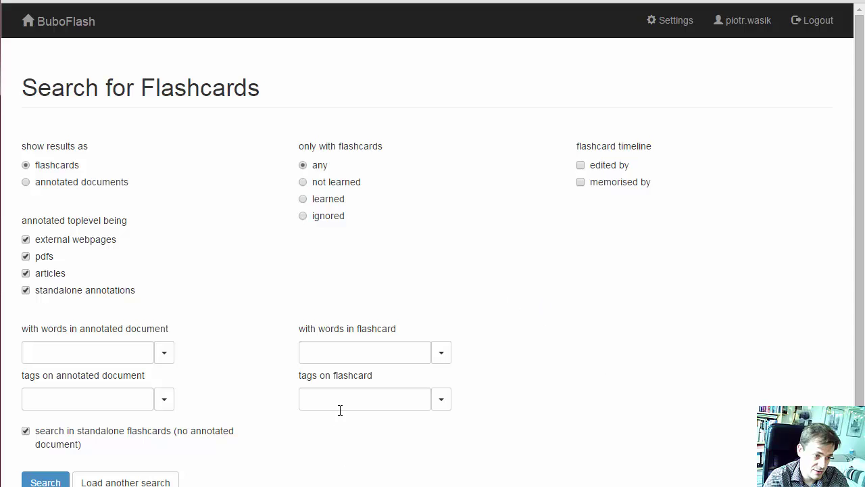
pyautogui.click(344, 400)
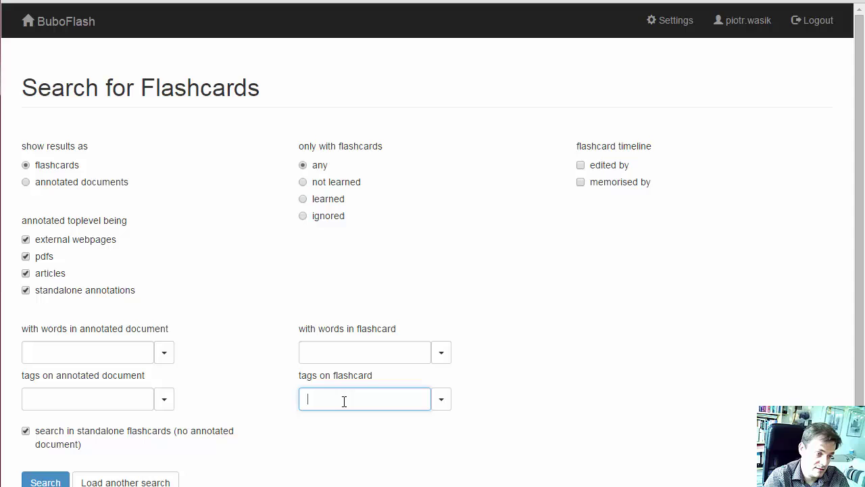
pyautogui.write('economics')
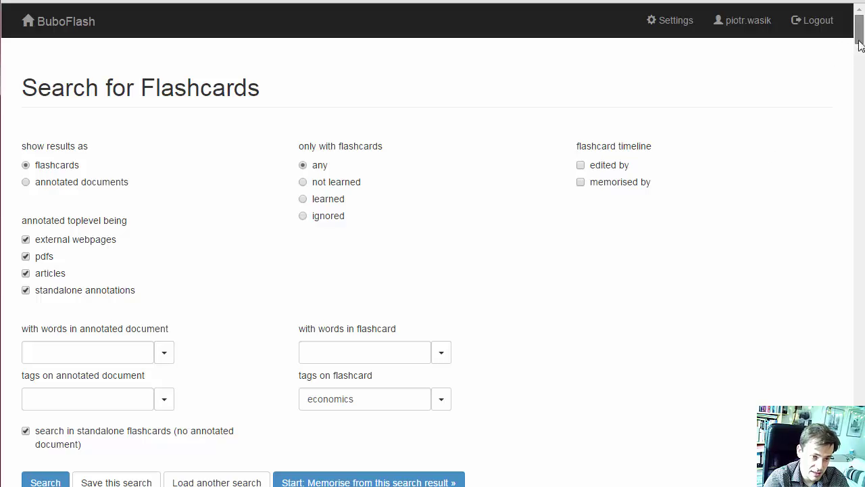
pyautogui.moveTo(858, 42); pyautogui.dragTo(861, 94)
pyautogui.scroll(15, 861, 95)
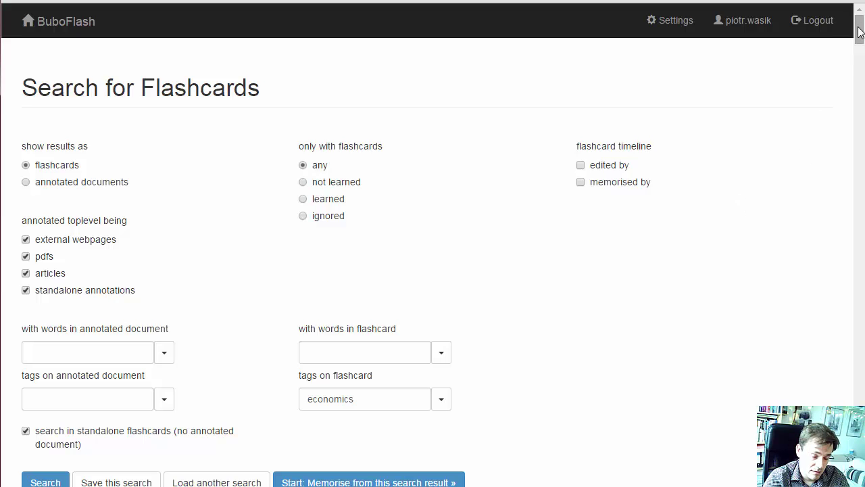
pyautogui.moveTo(860, 32); pyautogui.dragTo(860, 32)
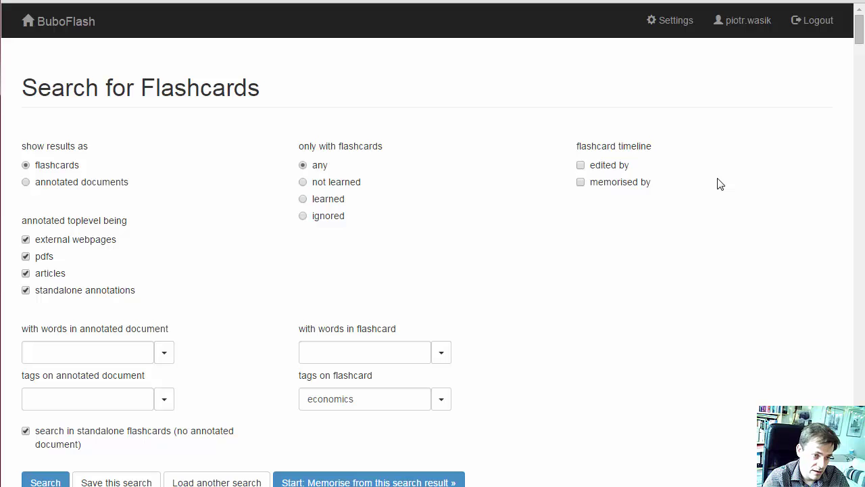
# Step: Limit results to cards edited and memorised by myself, keeping dates from antiquity to today
pyautogui.click(601, 168)
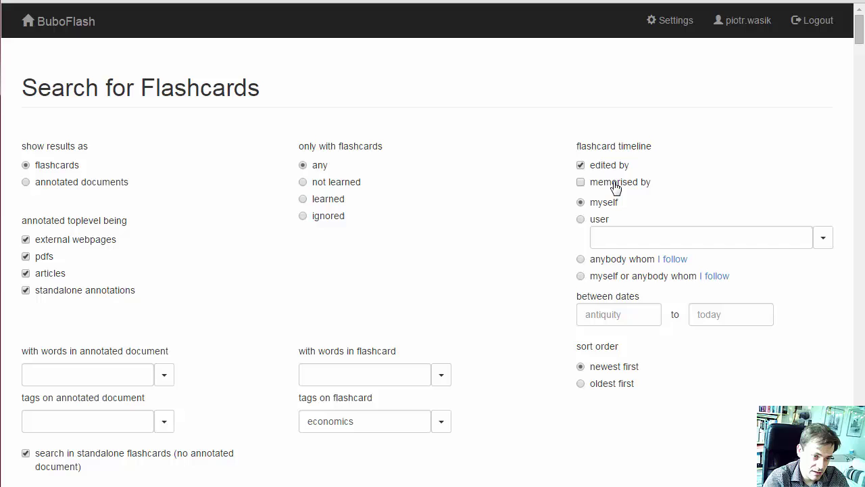
pyautogui.click(615, 188)
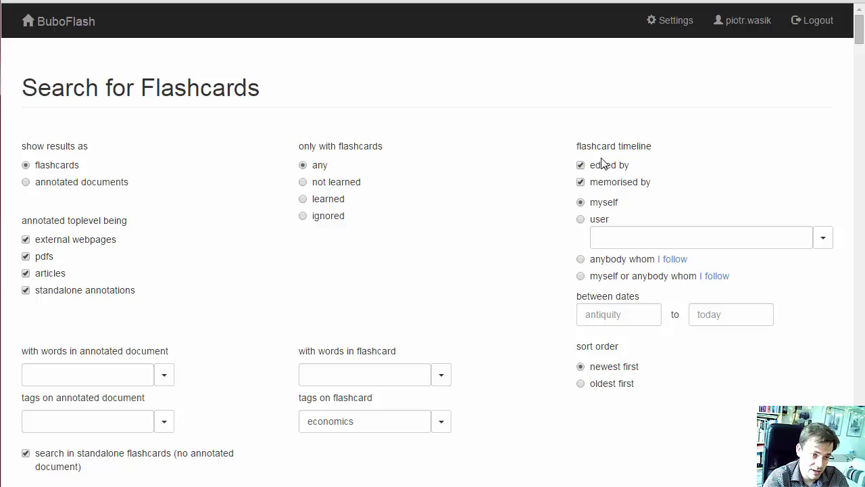
pyautogui.click(612, 320)
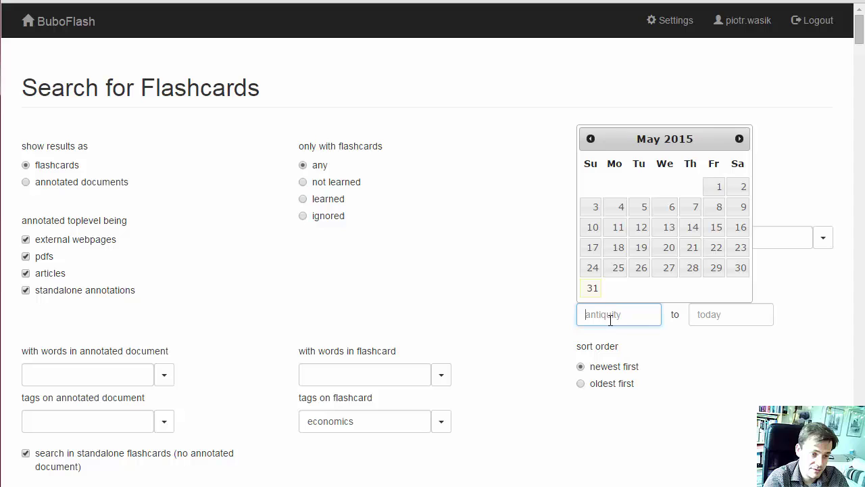
pyautogui.click(718, 316)
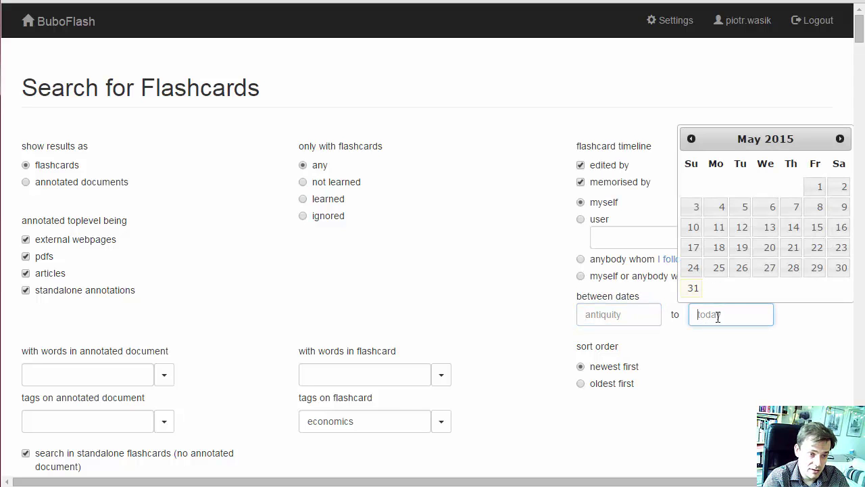
pyautogui.click(628, 315)
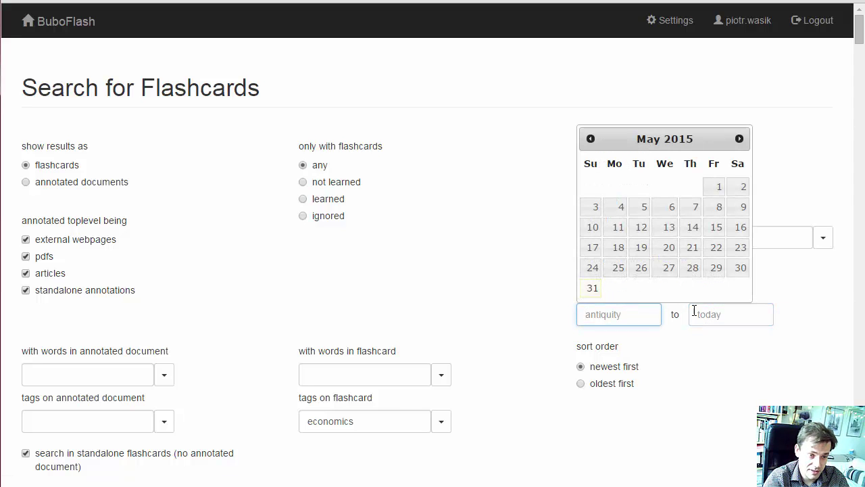
pyautogui.click(720, 318)
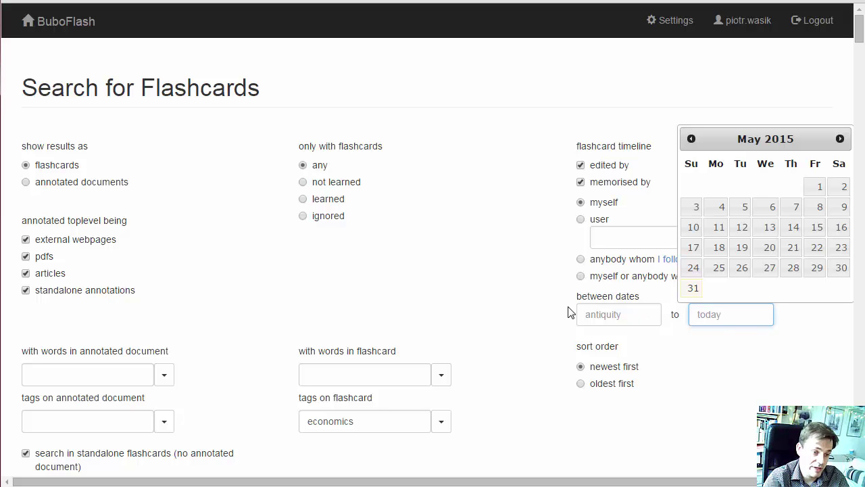
pyautogui.click(522, 305)
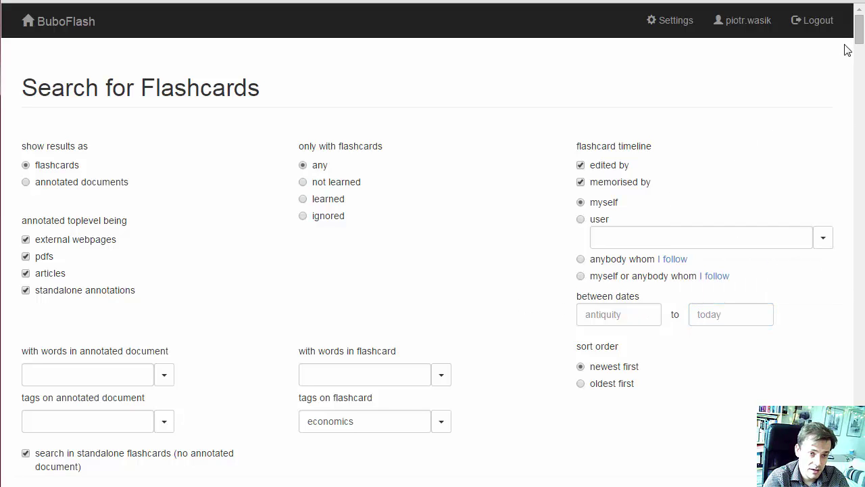
# Step: Run the economics search and scroll to the Results section's Supermemo QA and Anki CSV links
pyautogui.scroll(-3, 857, 35)
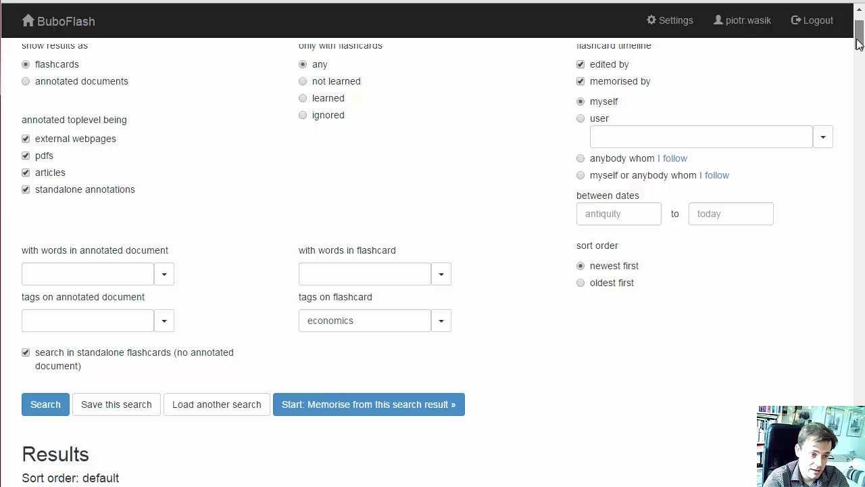
pyautogui.click(58, 412)
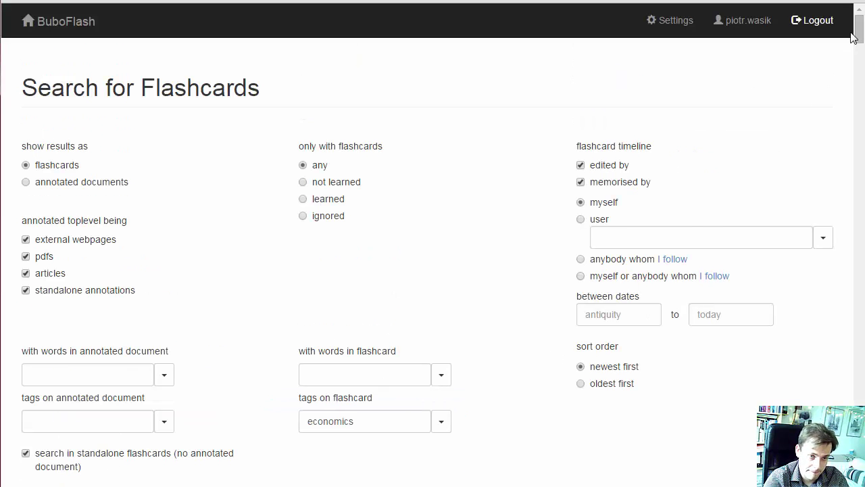
pyautogui.scroll(-3, 859, 48)
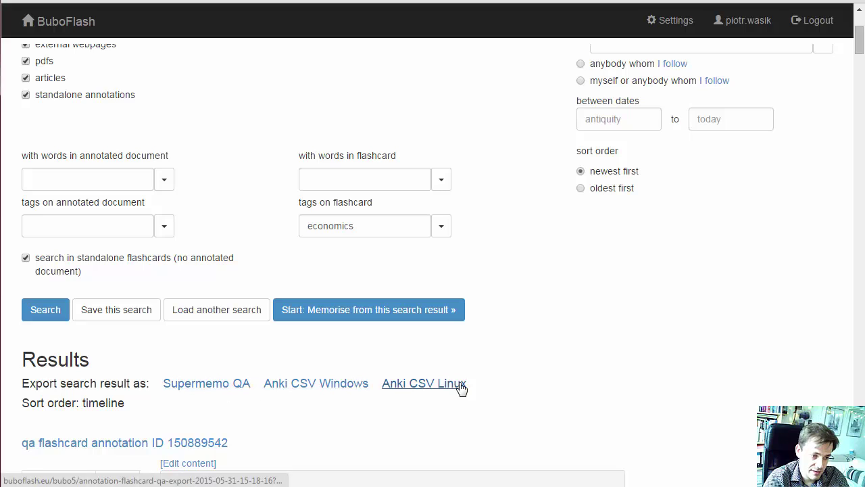
pyautogui.scroll(-1, 860, 47)
pyautogui.moveTo(859, 52)
pyautogui.mouseDown()
pyautogui.moveTo(859, 94)
pyautogui.moveTo(859, 54)
pyautogui.mouseUp()
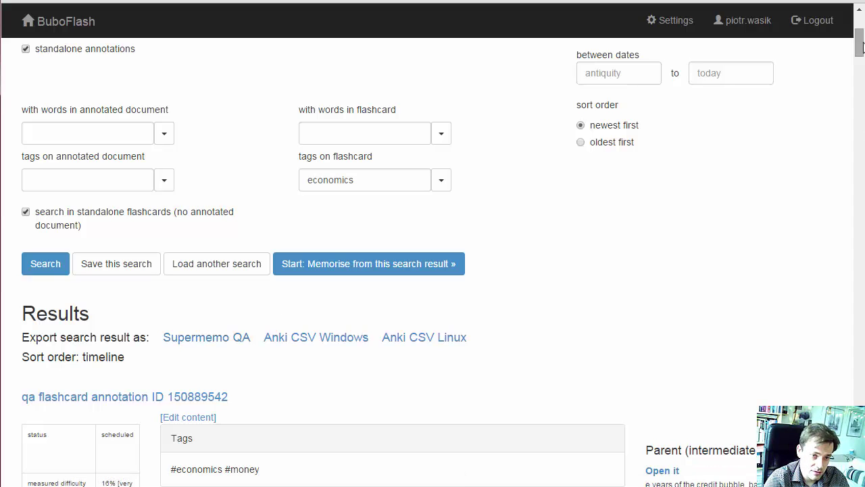
pyautogui.moveTo(859, 43); pyautogui.dragTo(861, 32)
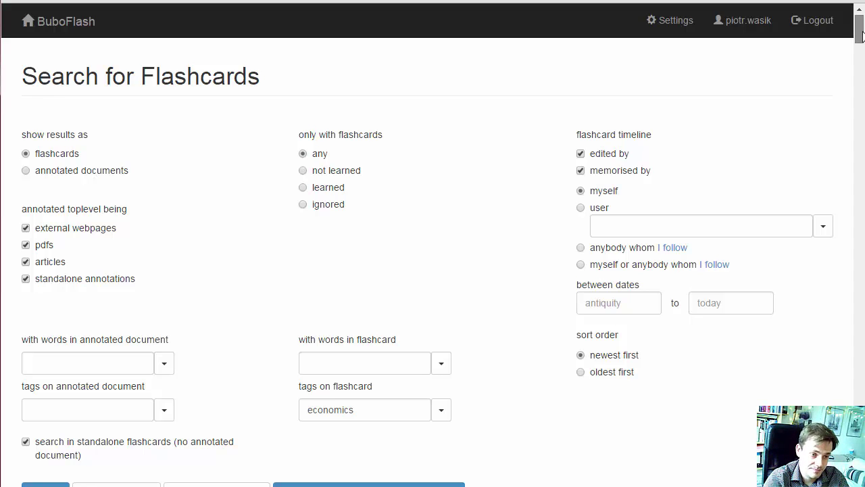
pyautogui.scroll(-1, 860, 41)
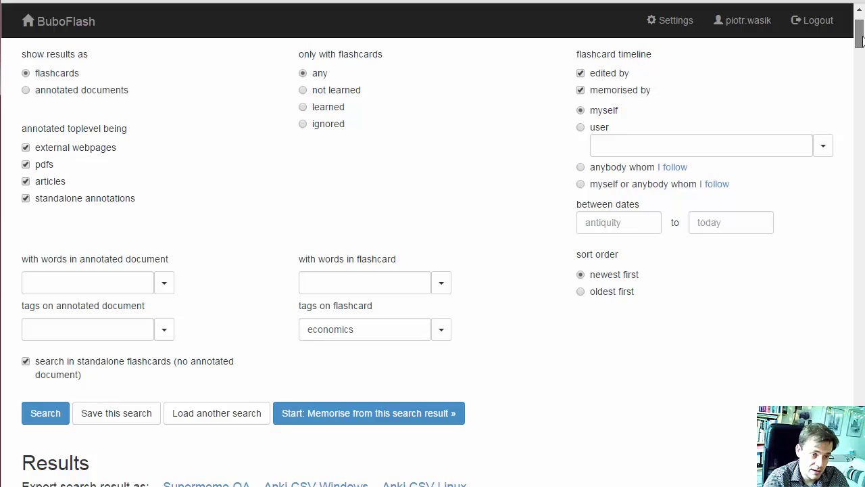
pyautogui.scroll(1, 861, 41)
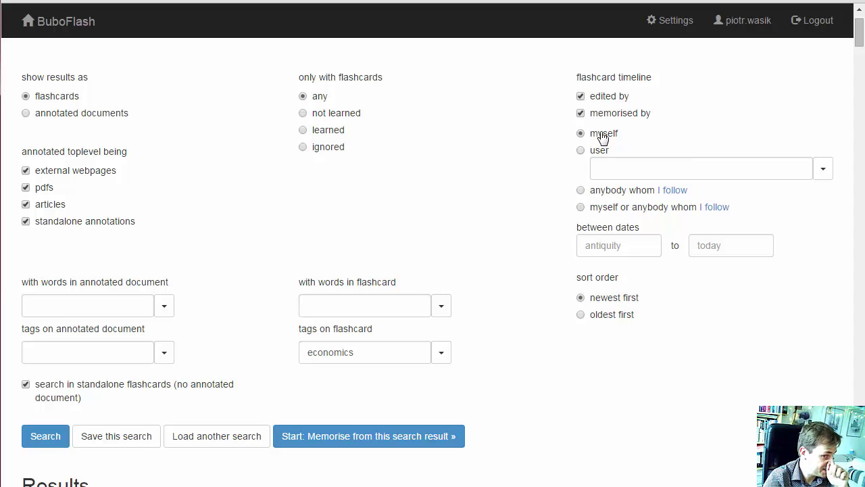
pyautogui.scroll(-4, 859, 43)
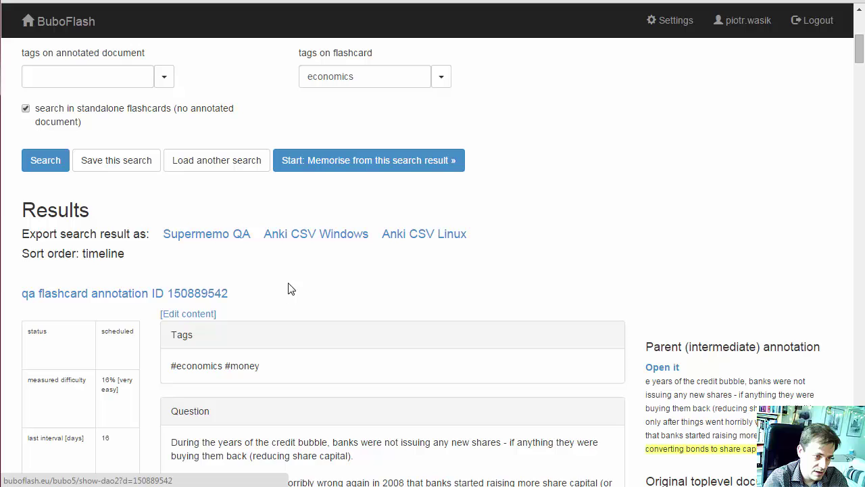
# Step: Save the Supermemo QA export to disk via Save link as
pyautogui.rightClick(202, 236)
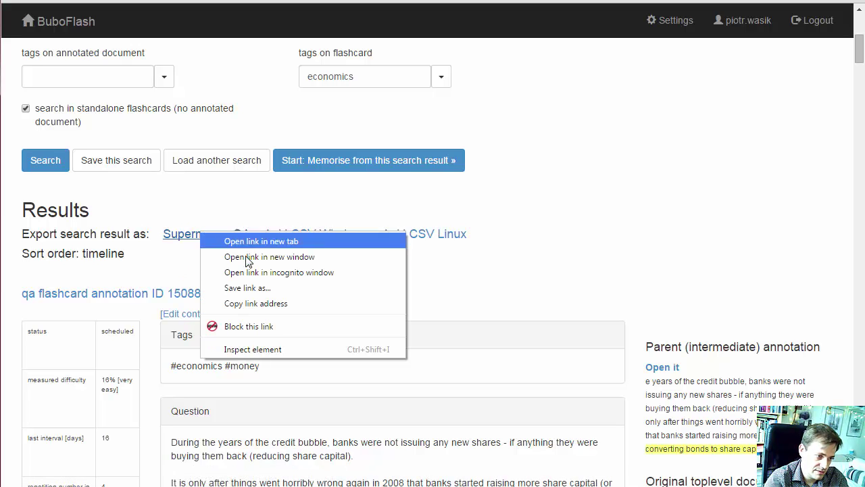
pyautogui.click(258, 289)
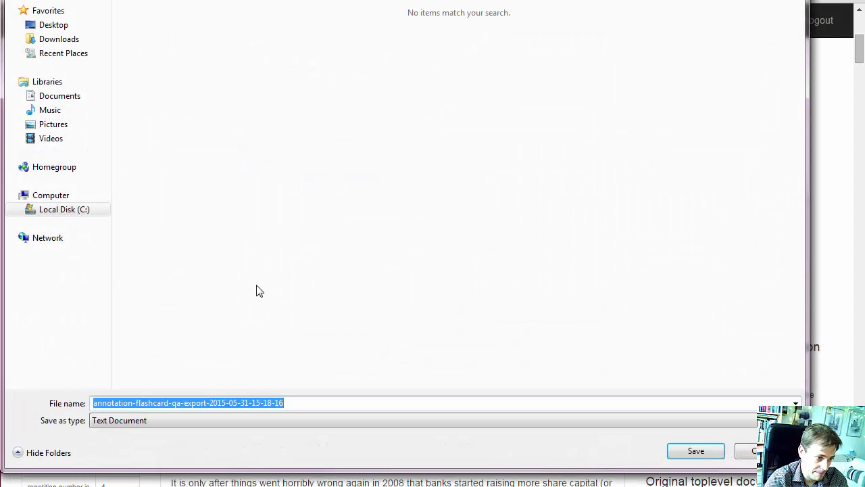
pyautogui.click(667, 448)
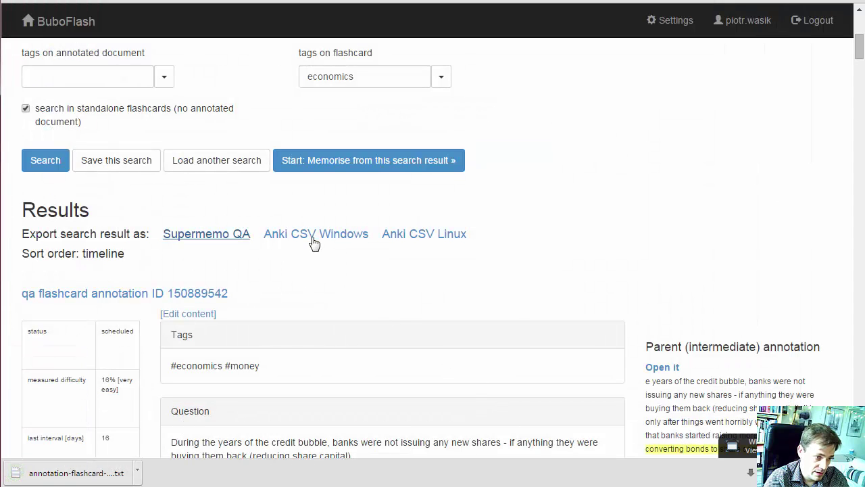
# Step: Save the Anki CSV Windows export, renaming it without the (1) suffix and with .txt
pyautogui.rightClick(314, 243)
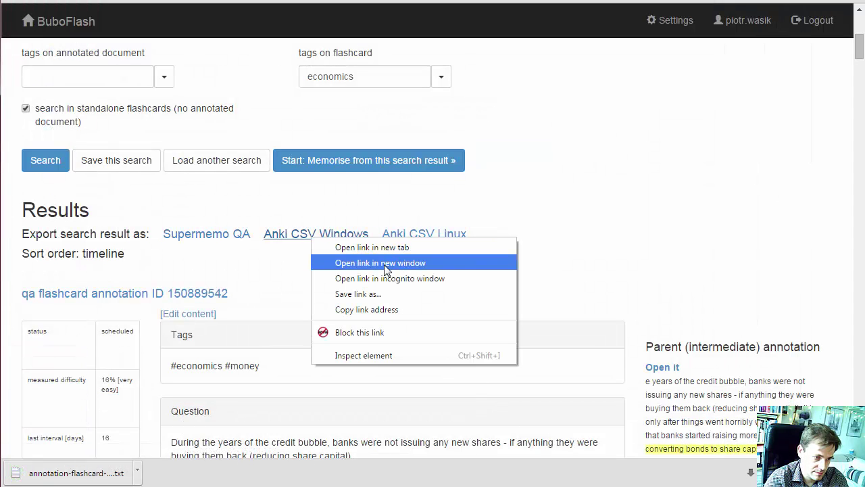
pyautogui.click(363, 294)
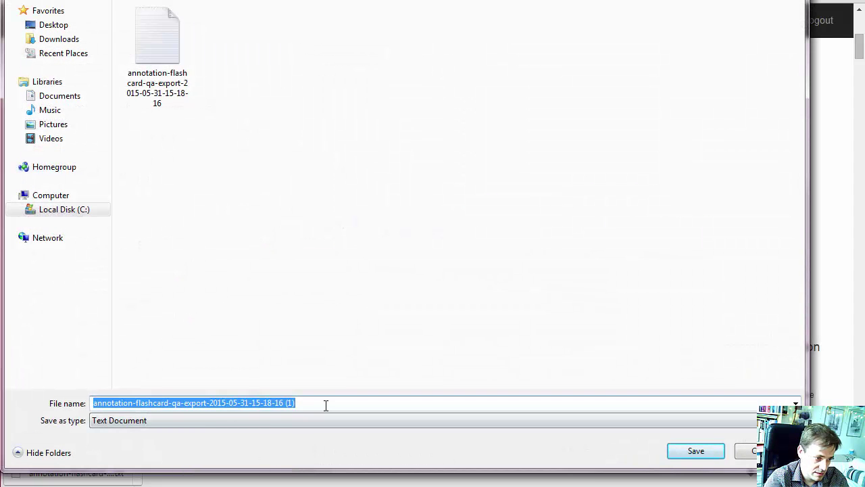
pyautogui.click(331, 404)
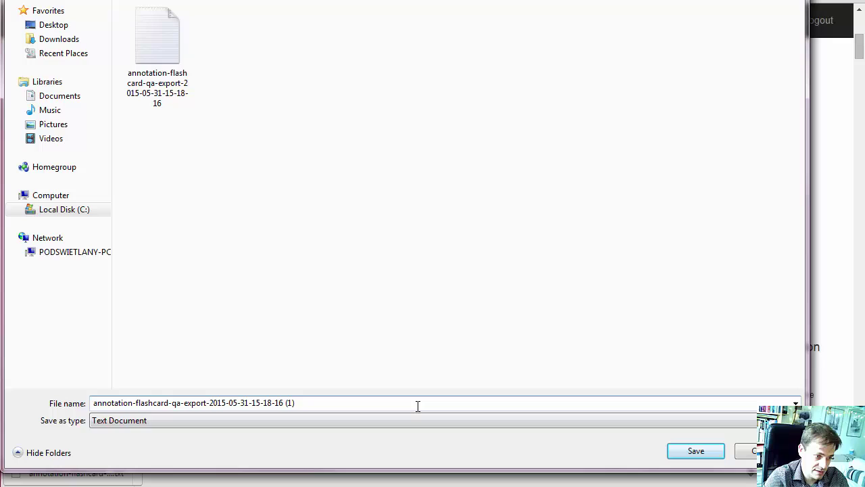
pyautogui.press('BackSpace')
pyautogui.press('BackSpace')
pyautogui.press('BackSpace')
pyautogui.press('BackSpace')
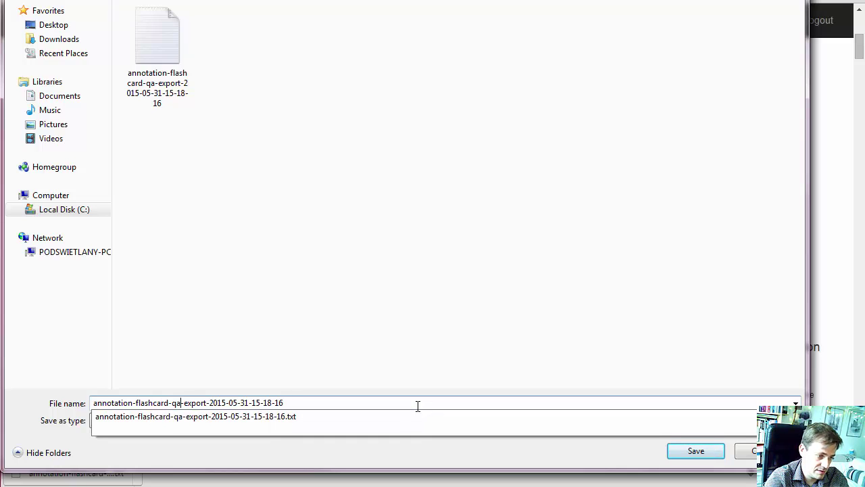
pyautogui.write('.txt')
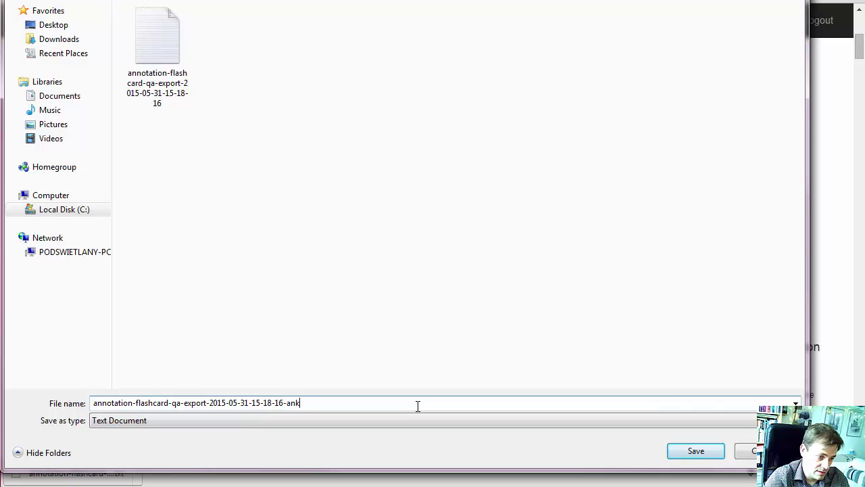
pyautogui.press('Return')
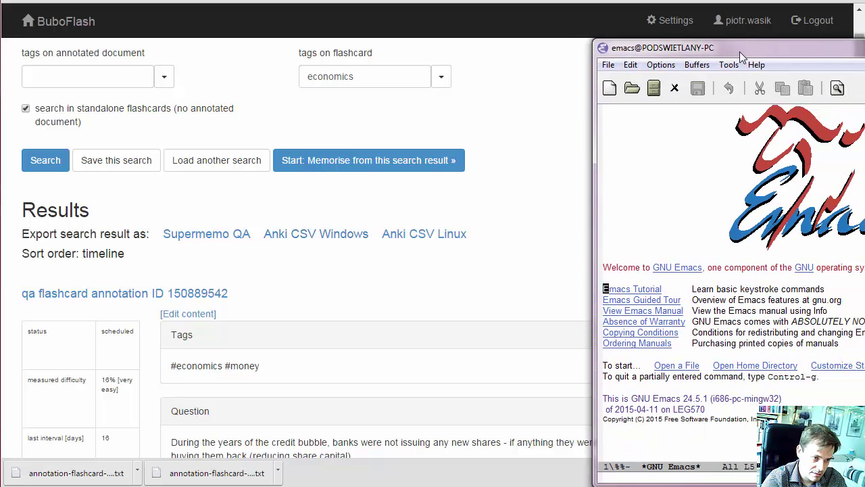
# Step: Reposition and widen Emacs, then open the Q&A export file in it
pyautogui.moveTo(739, 51); pyautogui.dragTo(236, 25)
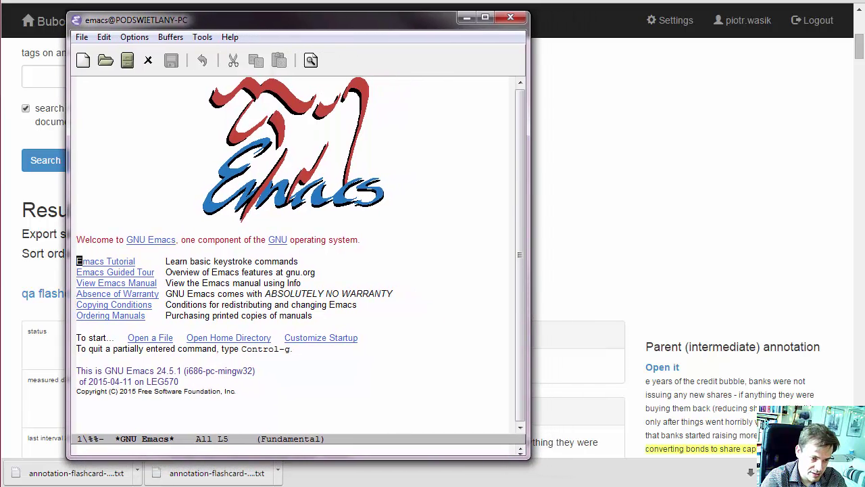
pyautogui.moveTo(526, 457); pyautogui.dragTo(703, 448)
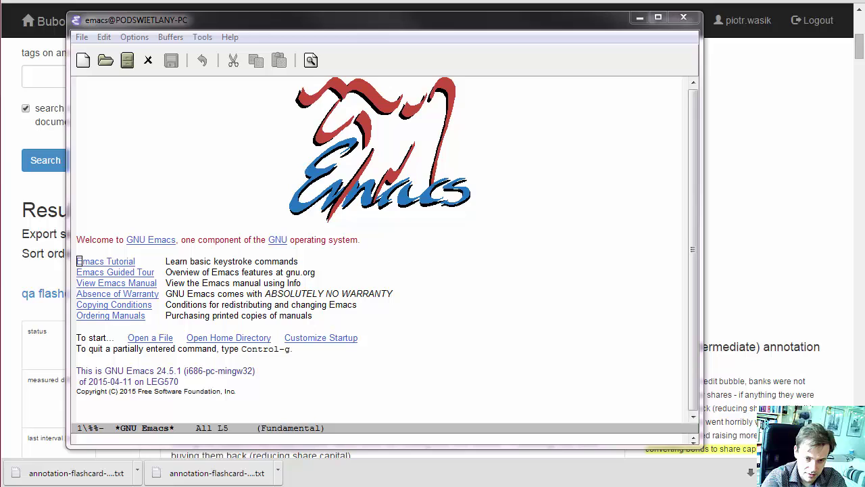
pyautogui.moveTo(720, 323); pyautogui.dragTo(464, 286)
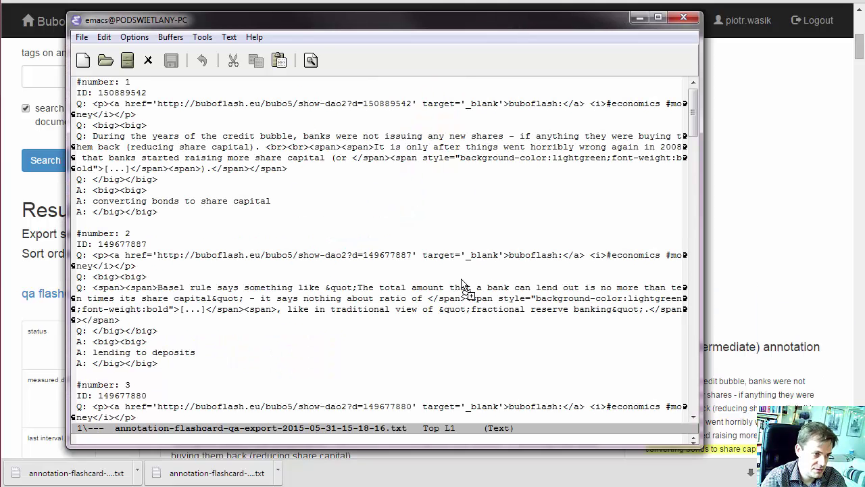
# Step: Browse the first cards' ID, question and answer lines, back to the #number: 2 header
pyautogui.press('Down')
pyautogui.press('Down')
pyautogui.press('Down')
pyautogui.press('Down')
pyautogui.press('Down')
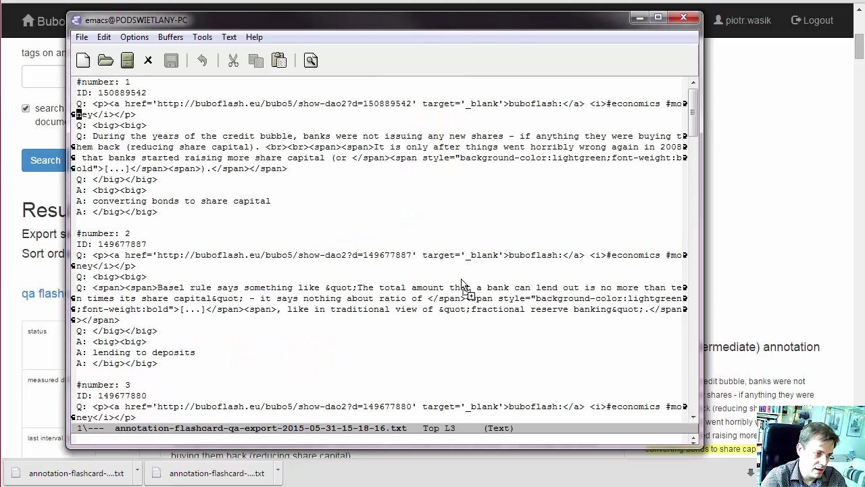
pyautogui.press('Down')
pyautogui.press('Down')
pyautogui.press('Down')
pyautogui.press('Down')
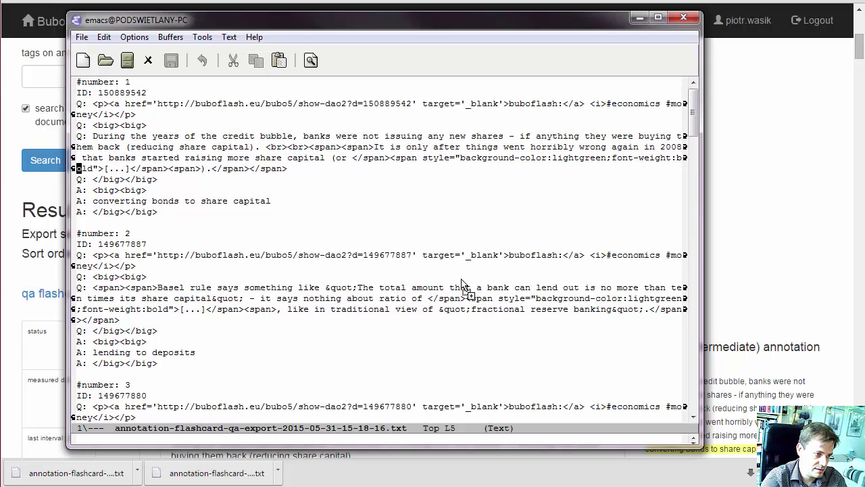
pyautogui.press('Up')
pyautogui.press('Up')
pyautogui.press('Up')
pyautogui.press('Up')
pyautogui.press('Up')
pyautogui.press('Up')
pyautogui.press('Up')
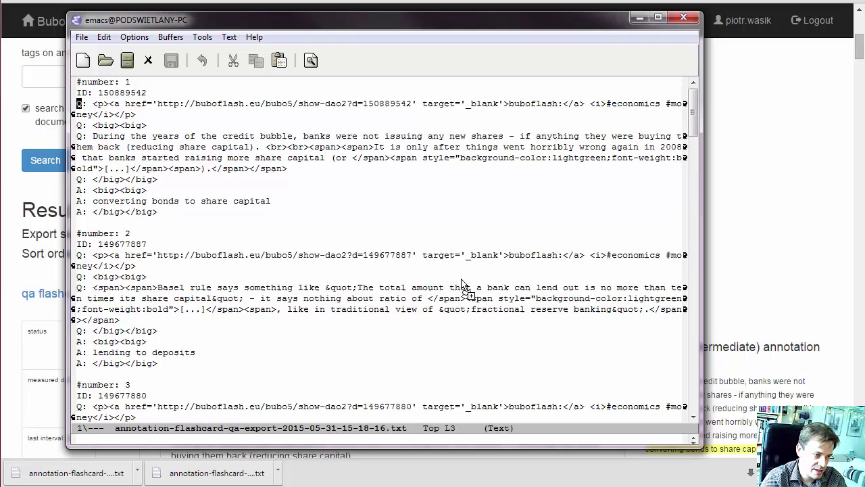
pyautogui.press('Down')
pyautogui.press('Down')
pyautogui.press('Down')
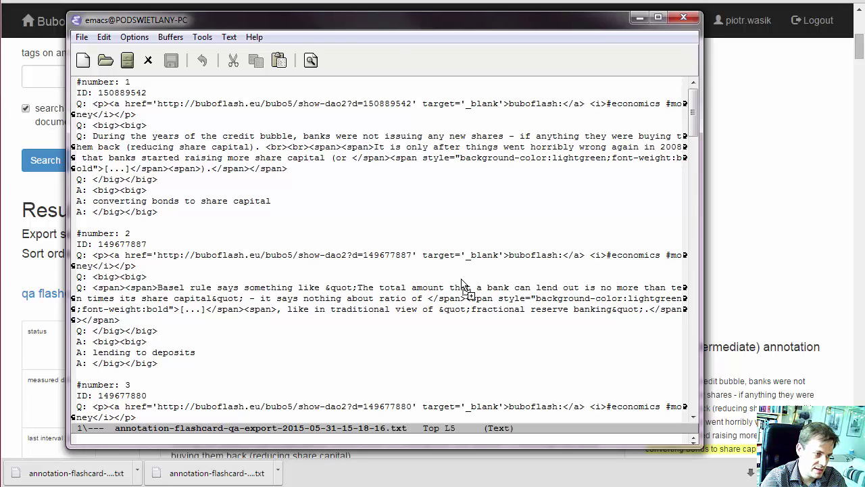
pyautogui.press('Down')
pyautogui.press('Down')
pyautogui.press('Down')
pyautogui.press('Down')
pyautogui.press('Down')
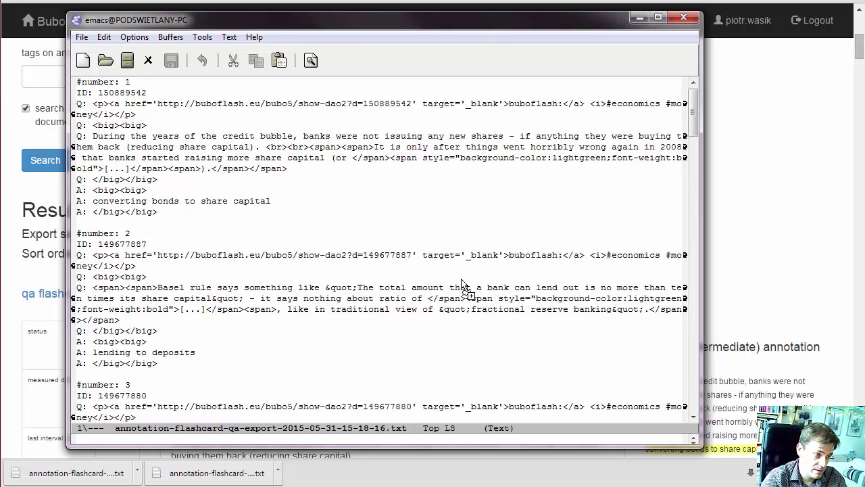
pyautogui.press('alt+less')
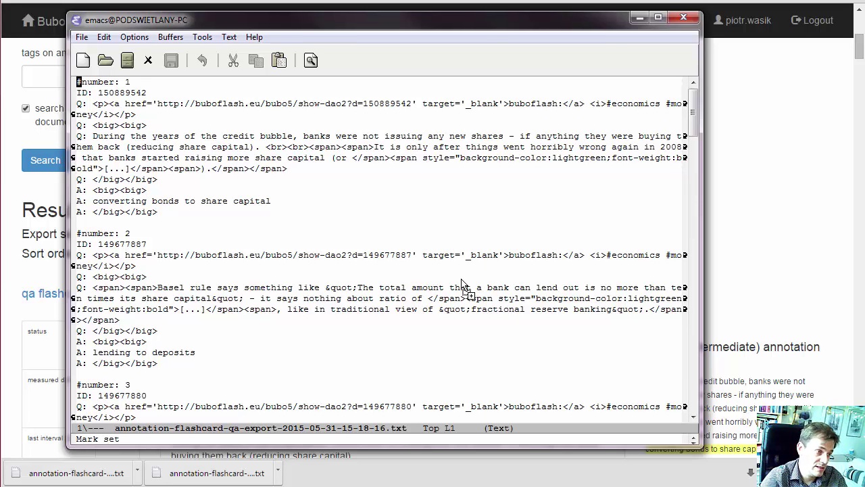
pyautogui.press('Down')
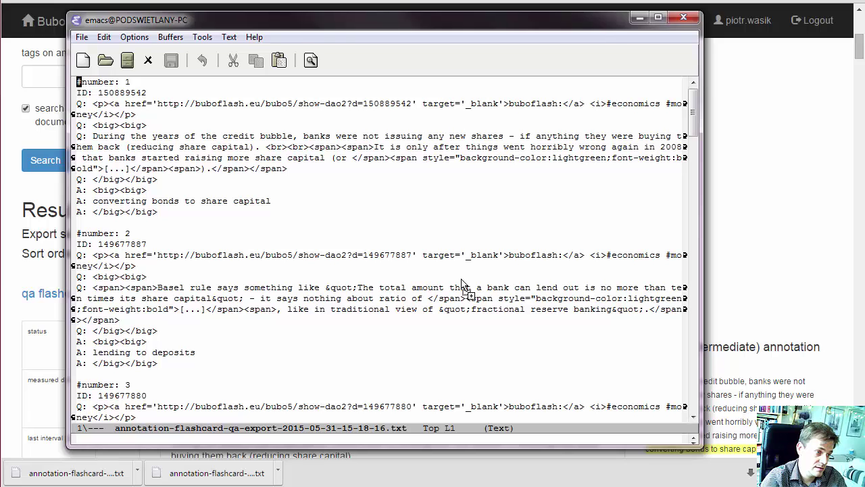
pyautogui.press('Down')
pyautogui.press('Down')
pyautogui.press('Down')
pyautogui.press('Down')
pyautogui.press('Down')
pyautogui.press('Down')
pyautogui.press('Down')
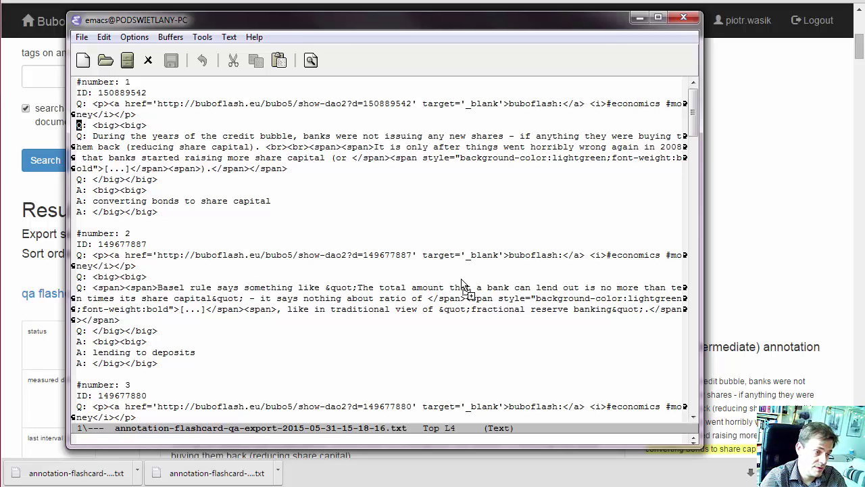
pyautogui.press('Down')
pyautogui.press('Down')
pyautogui.press('Down')
pyautogui.press('Down')
pyautogui.press('Down')
pyautogui.press('Down')
pyautogui.press('Down')
pyautogui.press('Down')
pyautogui.press('Down')
pyautogui.press('Down')
pyautogui.press('Down')
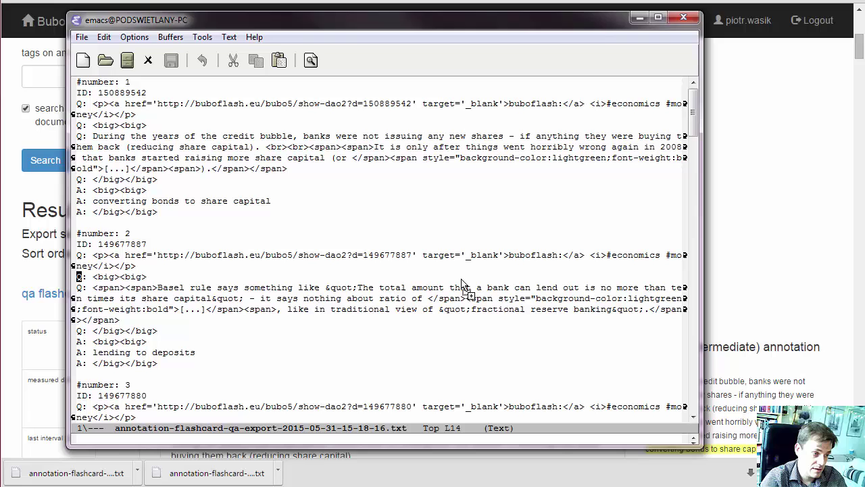
pyautogui.press('Up')
pyautogui.press('Up')
pyautogui.press('Up')
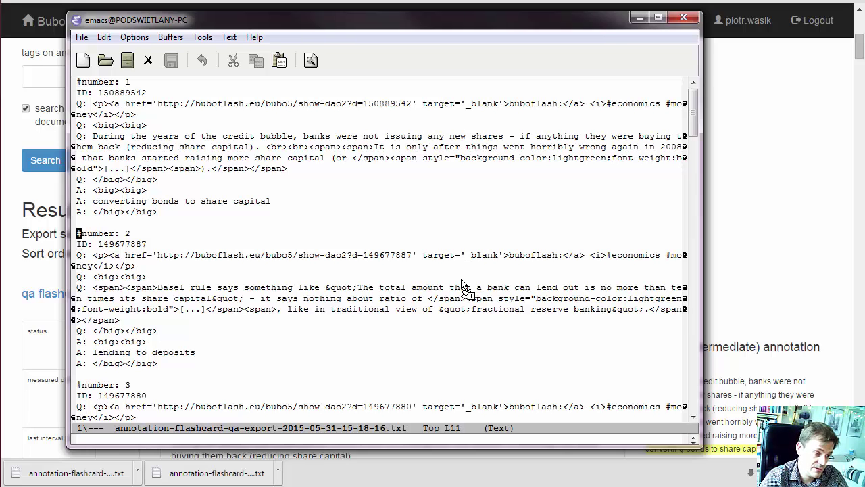
# Step: Copy the ID 149677887 line
pyautogui.hotkey('ctrl', 'space')
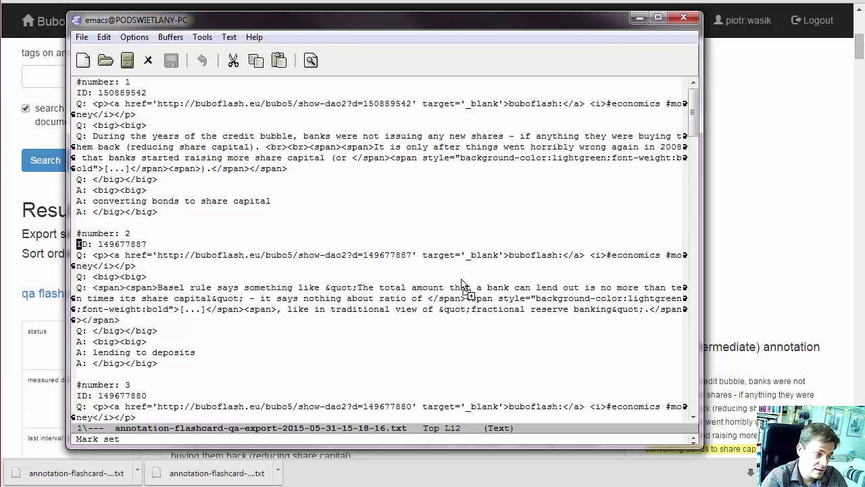
pyautogui.press('End')
pyautogui.hotkey('alt', 'w')
pyautogui.press('Home')
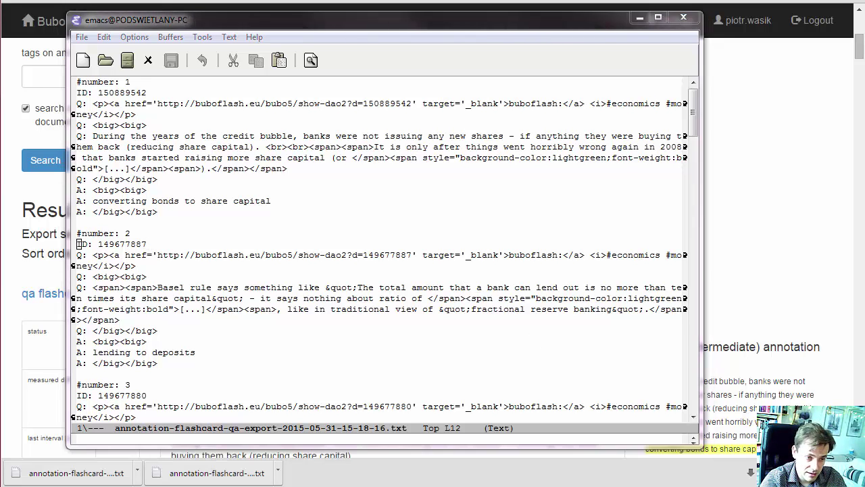
# Step: Switch to the Anki CSV export buffer and delete its first #number: 1 line
pyautogui.hotkey('ctrl', 'x')
pyautogui.press('b')
pyautogui.press('Return')
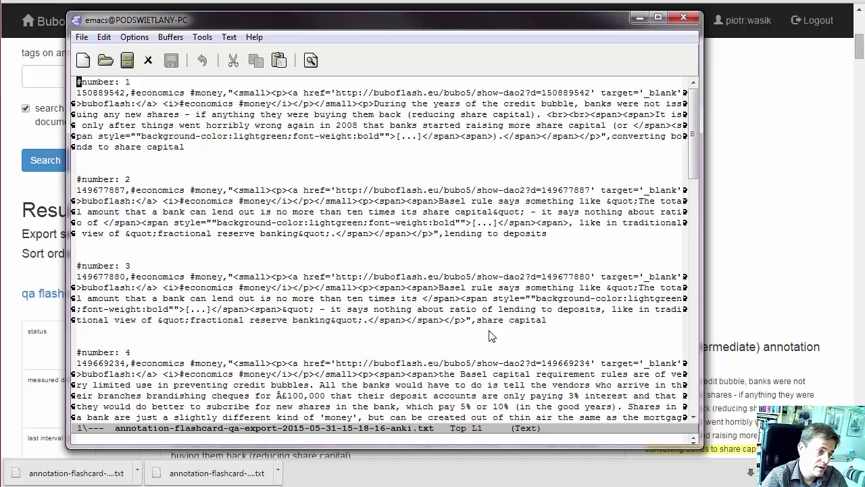
pyautogui.hotkey('ctrl', 'space')
pyautogui.press('End')
pyautogui.hotkey('ctrl', 'w')
pyautogui.hotkey('ctrl', 'g')
# Step: Copy the card ID 150889542 up to the comma
pyautogui.press('Down')
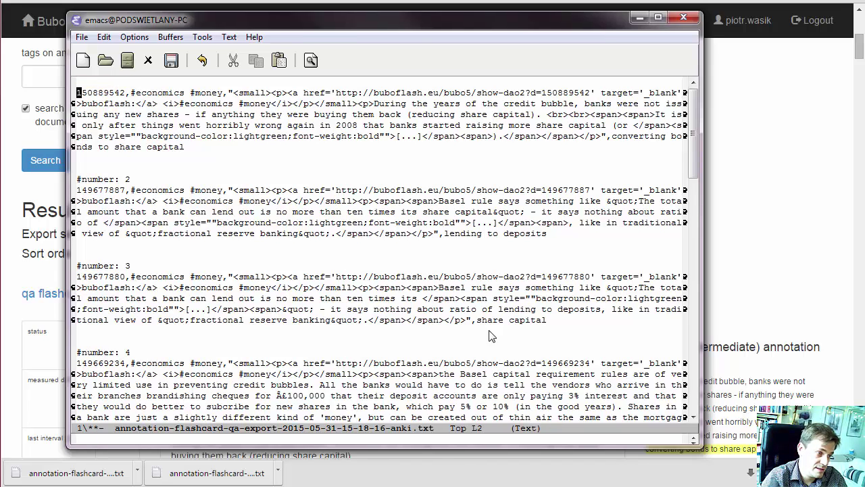
pyautogui.hotkey('ctrl', 'space')
pyautogui.press('Right')
pyautogui.press('Right')
pyautogui.press('Right')
pyautogui.press('Right')
pyautogui.press('Right')
pyautogui.press('Right')
pyautogui.press('Right')
pyautogui.press('Right')
pyautogui.press('Right')
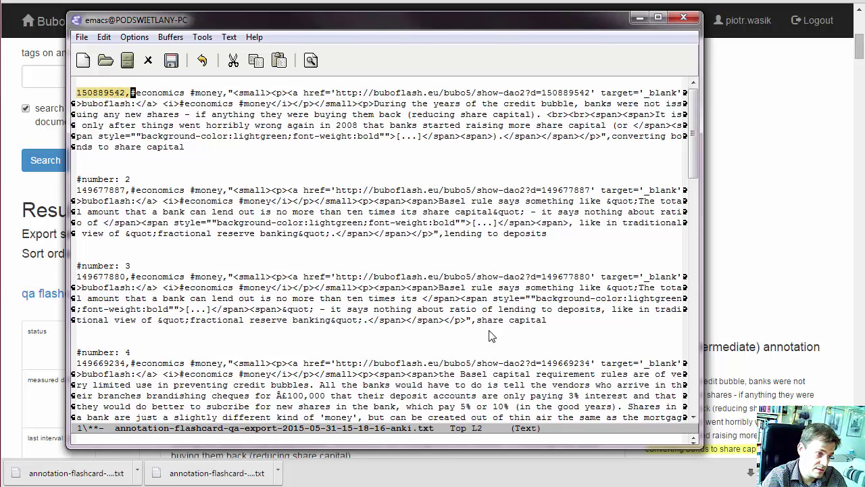
pyautogui.hotkey('alt', 'w')
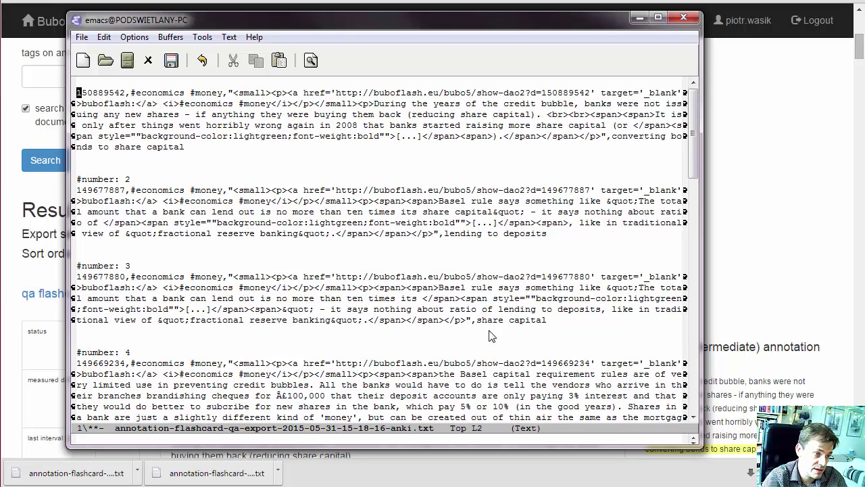
# Step: Search the file for commas, then close Emacs without saving the Anki export
pyautogui.hotkey('ctrl', 's')
pyautogui.write(',')
pyautogui.hotkey('ctrl', 's')
pyautogui.hotkey('ctrl', 's')
pyautogui.hotkey('ctrl', 's')
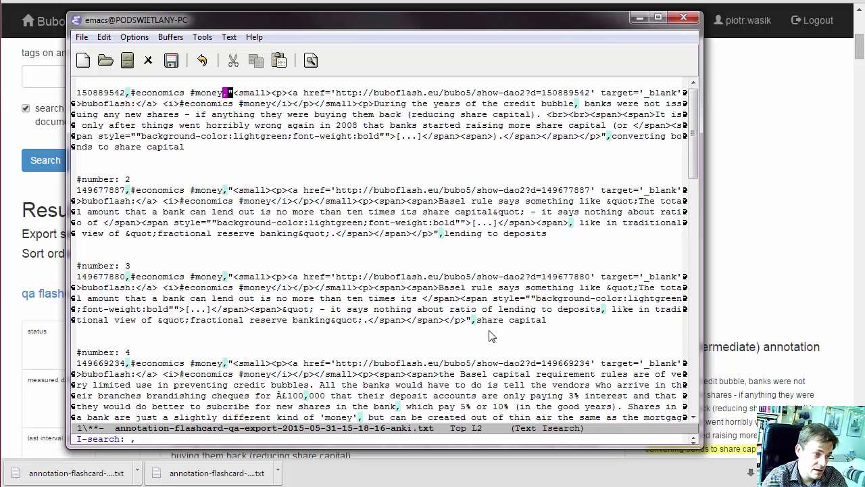
pyautogui.press('Return')
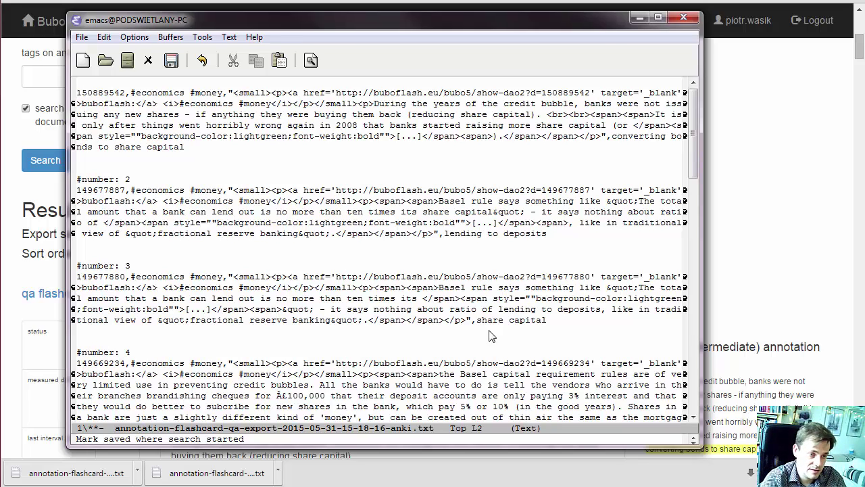
pyautogui.click(684, 18)
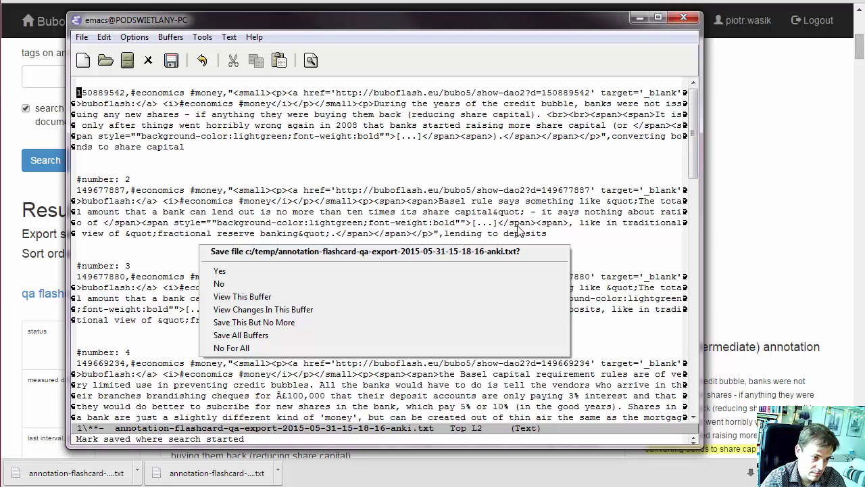
pyautogui.click(247, 284)
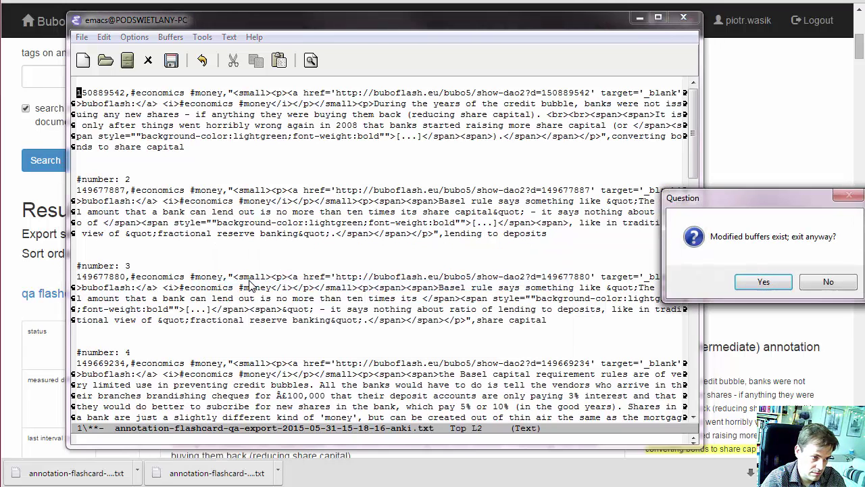
# Step: Confirm exiting Emacs, switch to SuperMemo and set its level to Warrior
pyautogui.click(781, 291)
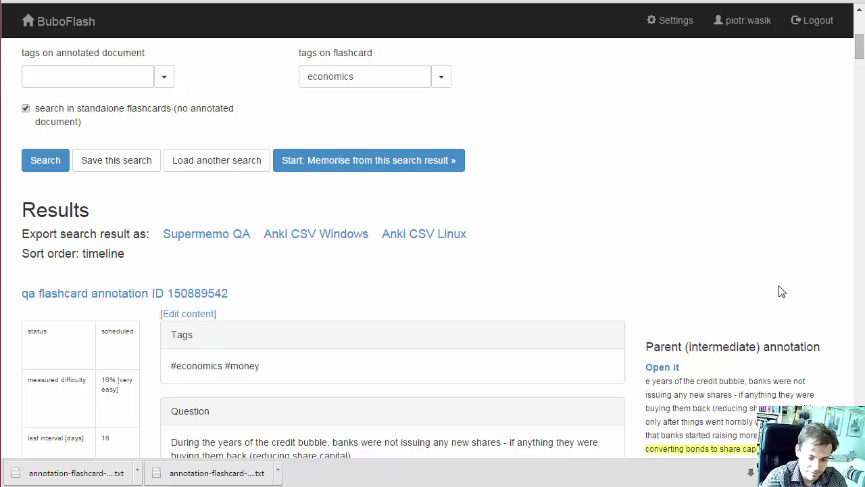
pyautogui.hotkey('alt', 'Tab')
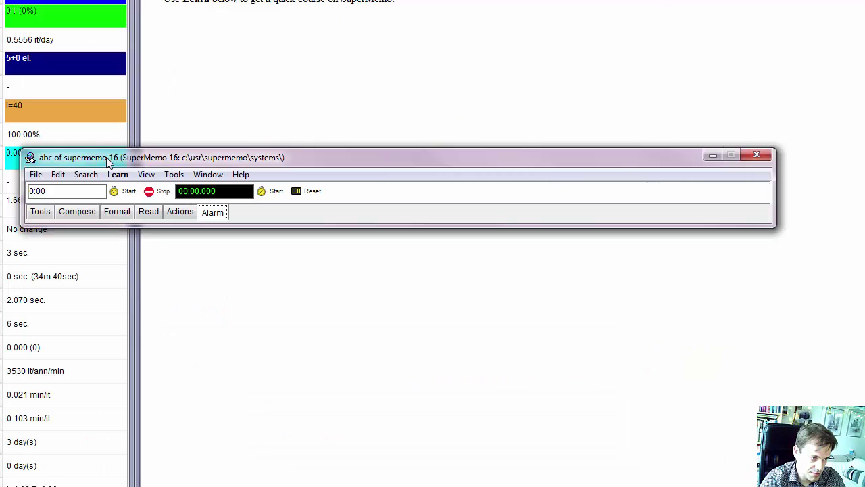
pyautogui.moveTo(246, 164); pyautogui.dragTo(289, 142)
pyautogui.click(78, 152)
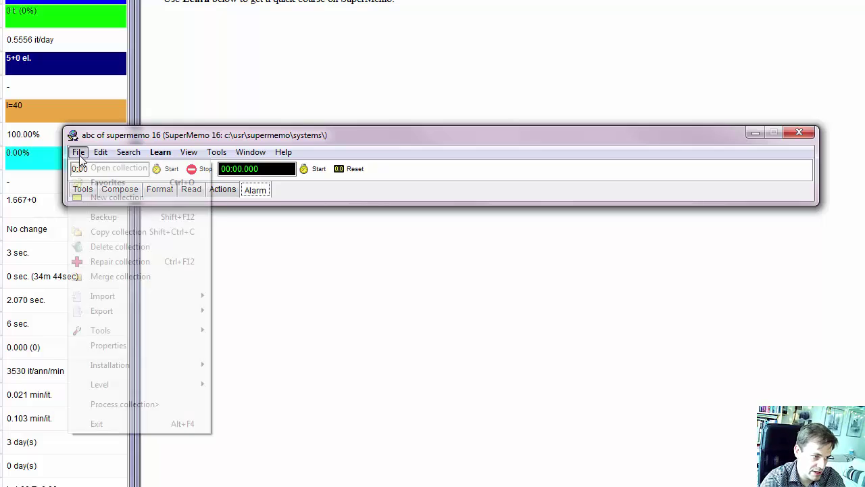
pyautogui.moveTo(137, 390)
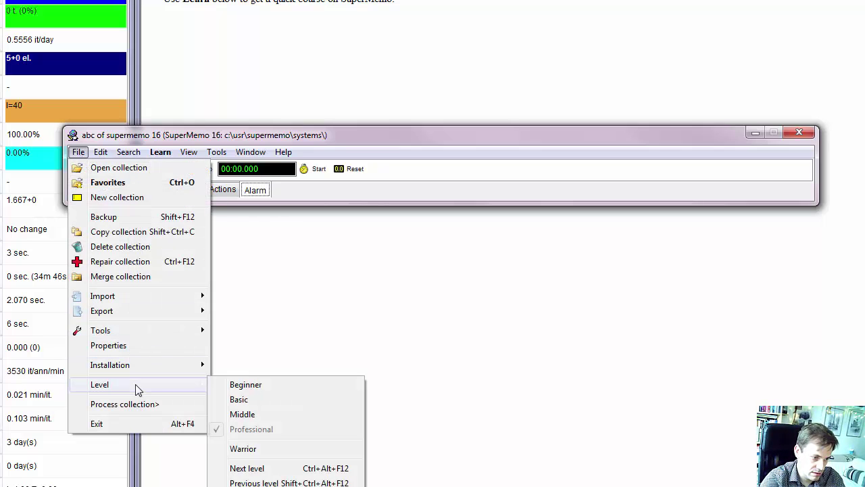
pyautogui.click(264, 450)
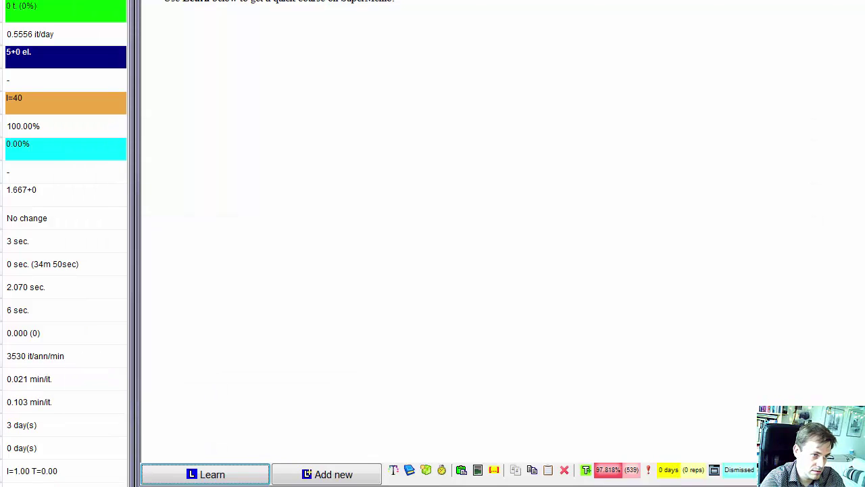
# Step: Show SuperMemo's File > Import options, including Q&A text
pyautogui.moveTo(82, 54); pyautogui.dragTo(184, 138)
pyautogui.click(75, 153)
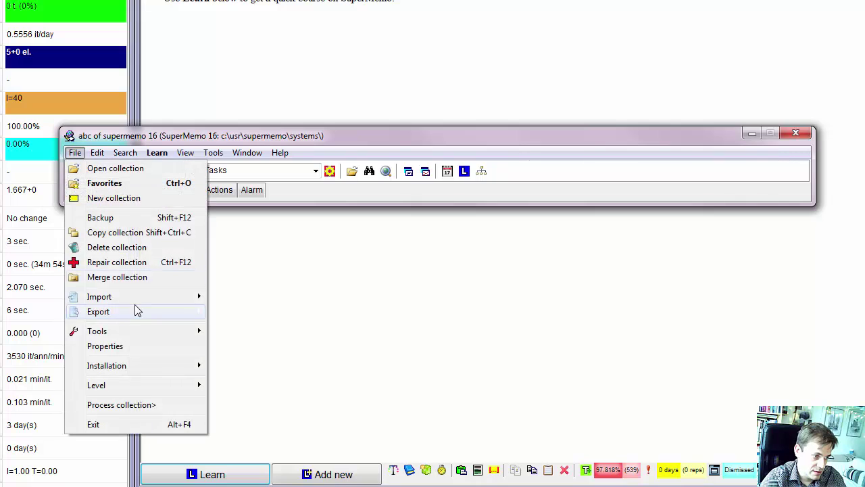
pyautogui.moveTo(130, 299)
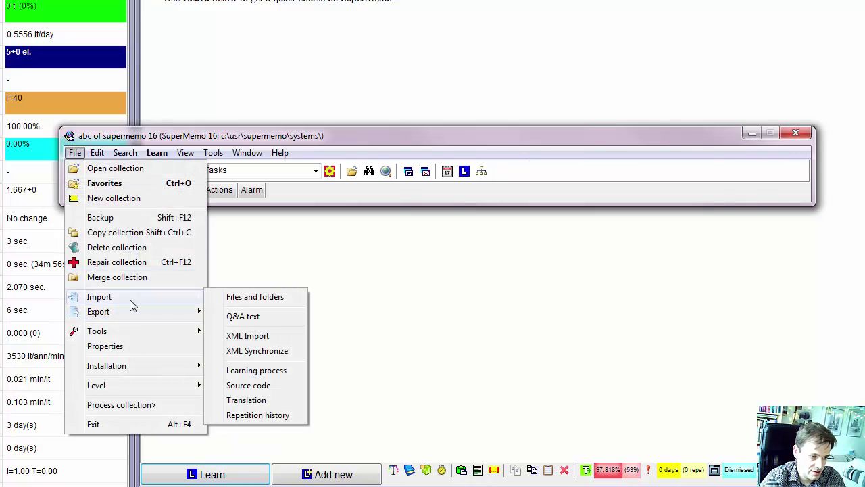
# Step: Import the QA export .txt from C:\temp as Q&A text with default templates
pyautogui.click(241, 318)
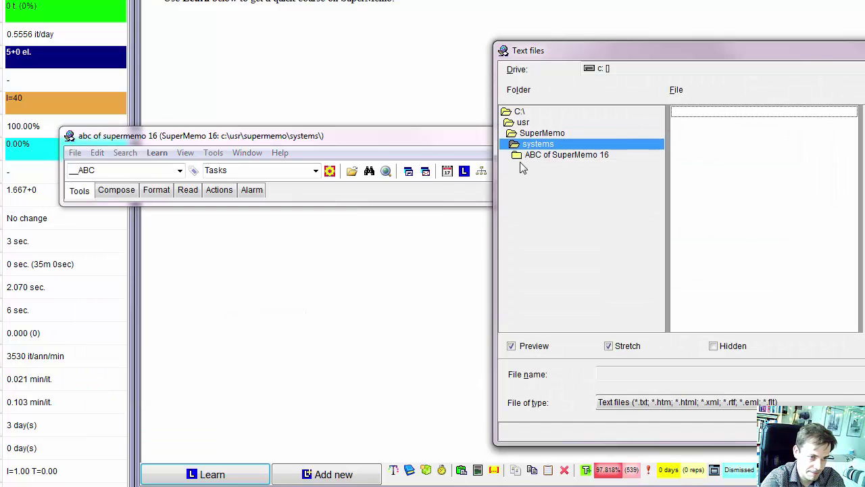
pyautogui.moveTo(616, 42); pyautogui.dragTo(307, 77)
pyautogui.doubleClick(244, 140)
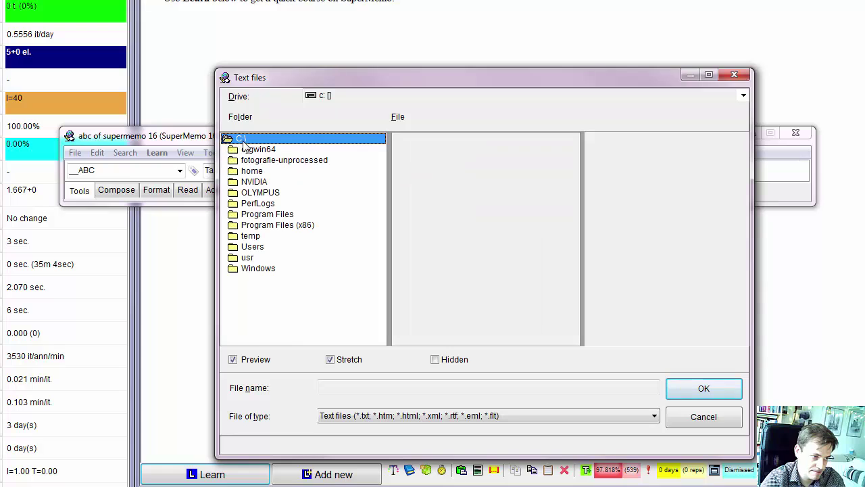
pyautogui.doubleClick(251, 236)
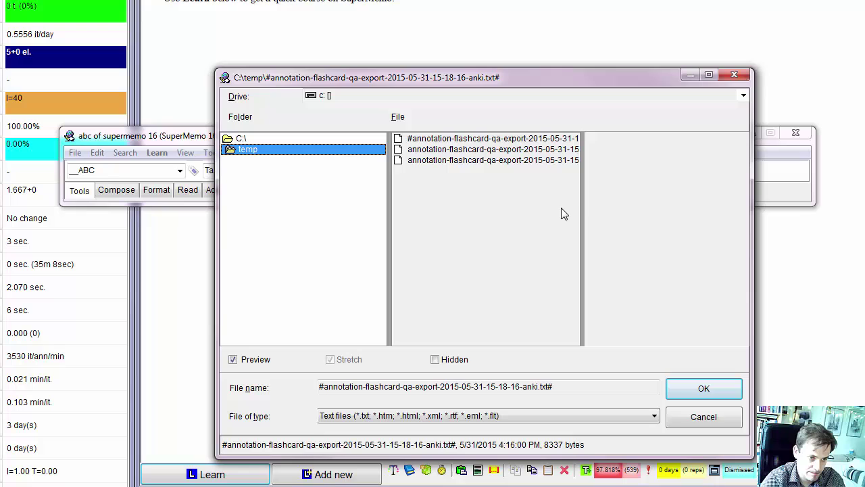
pyautogui.moveTo(582, 205); pyautogui.dragTo(680, 207)
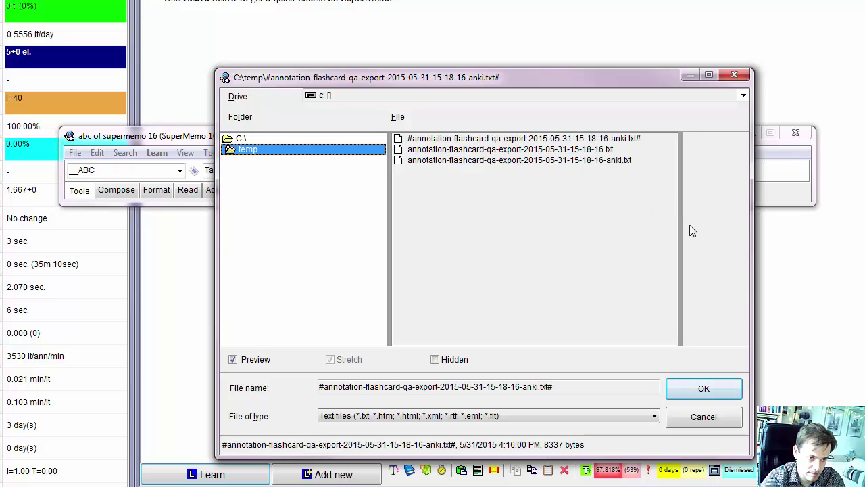
pyautogui.click(559, 150)
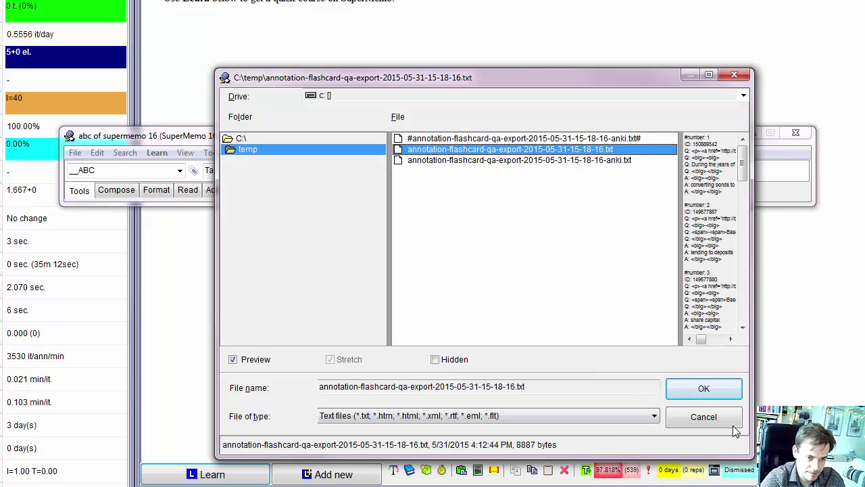
pyautogui.click(716, 389)
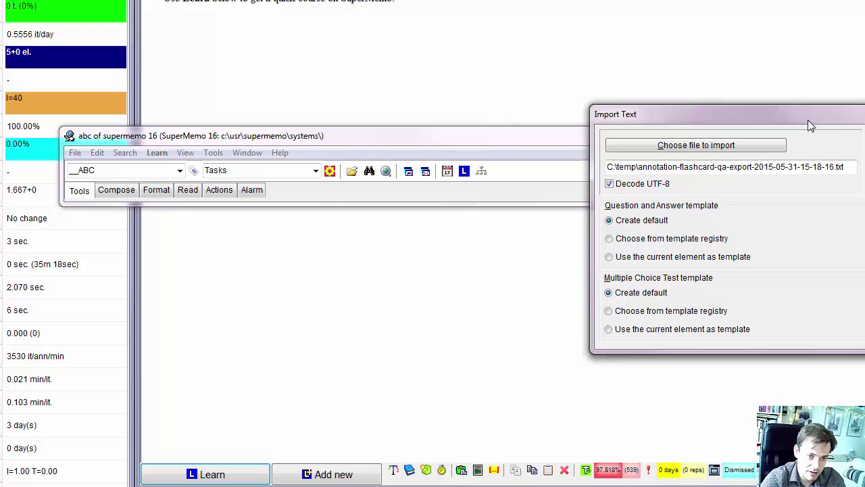
pyautogui.moveTo(807, 120); pyautogui.dragTo(642, 134)
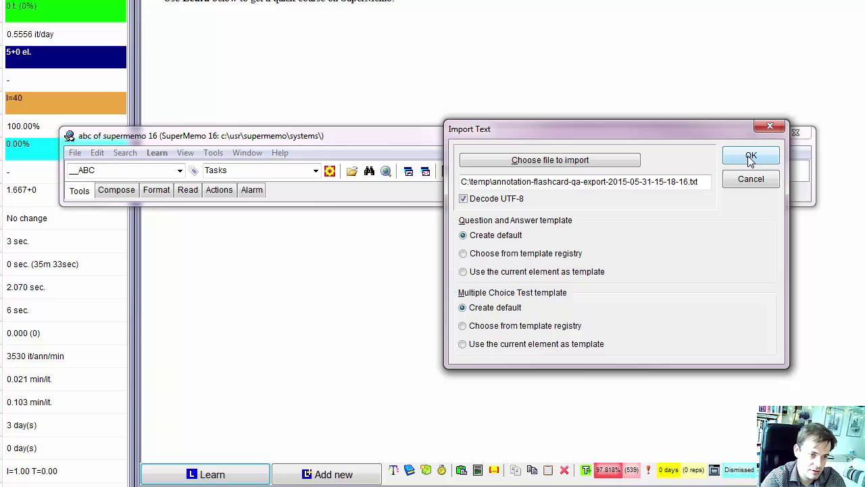
pyautogui.click(747, 156)
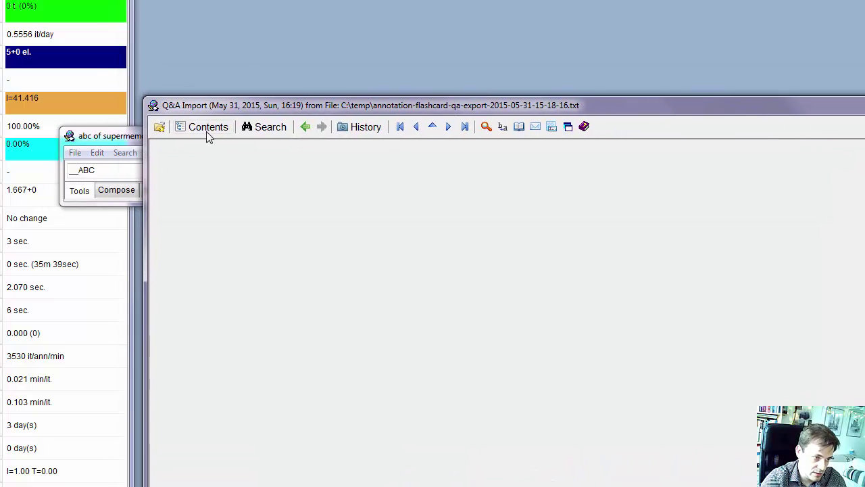
# Step: In Contents, expand the Q&A Import node and open the first Basel rule card
pyautogui.click(213, 129)
pyautogui.moveTo(237, 39); pyautogui.dragTo(488, 45)
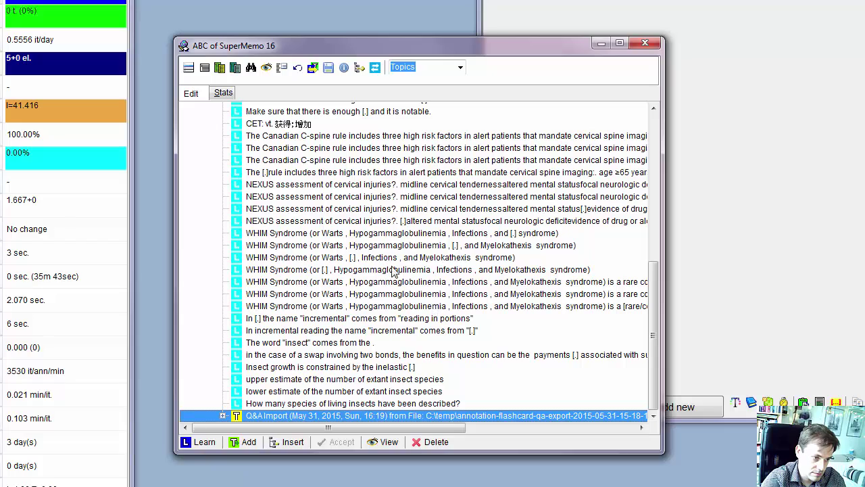
pyautogui.moveTo(654, 297)
pyautogui.mouseDown()
pyautogui.moveTo(653, 151)
pyautogui.moveTo(653, 298)
pyautogui.mouseUp()
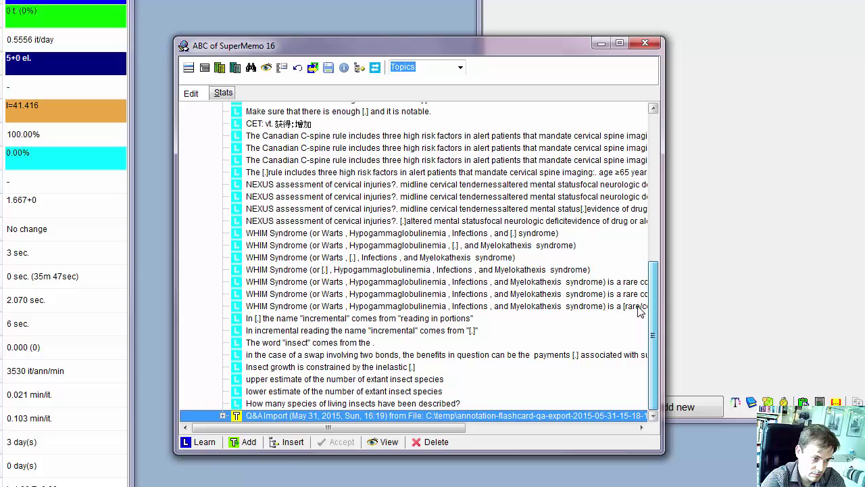
pyautogui.click(223, 415)
pyautogui.doubleClick(406, 273)
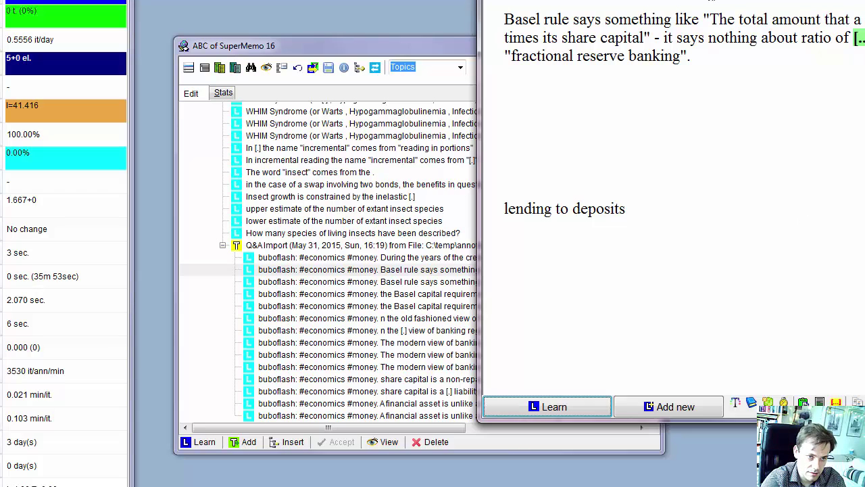
# Step: Follow the Basel rule card's buboflash link to its source page, annotation 149677887
pyautogui.moveTo(728, 0); pyautogui.dragTo(431, 85)
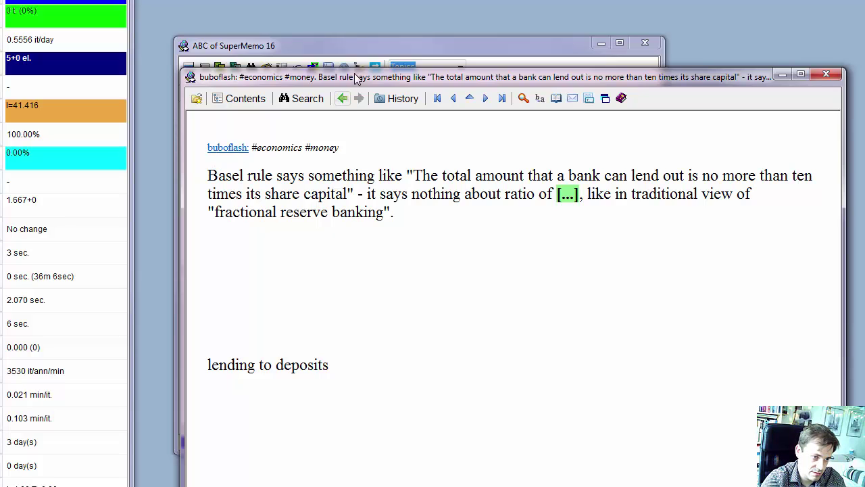
pyautogui.moveTo(356, 77); pyautogui.dragTo(274, 65)
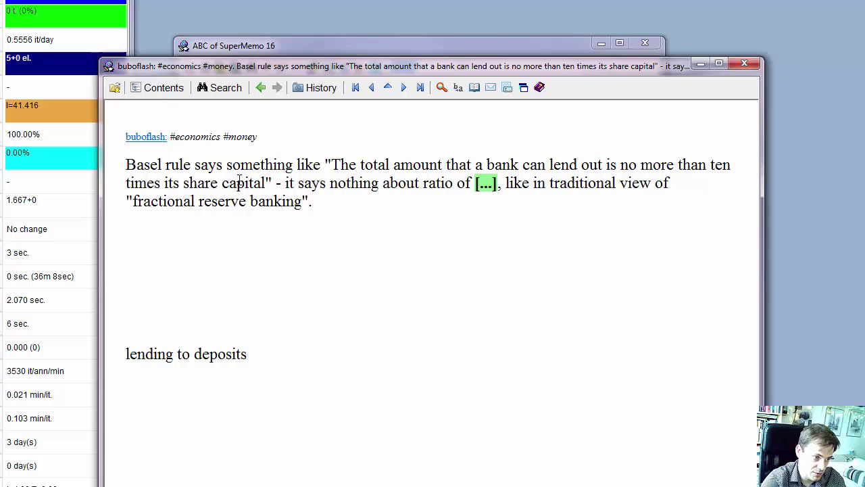
pyautogui.moveTo(245, 136); pyautogui.dragTo(189, 141)
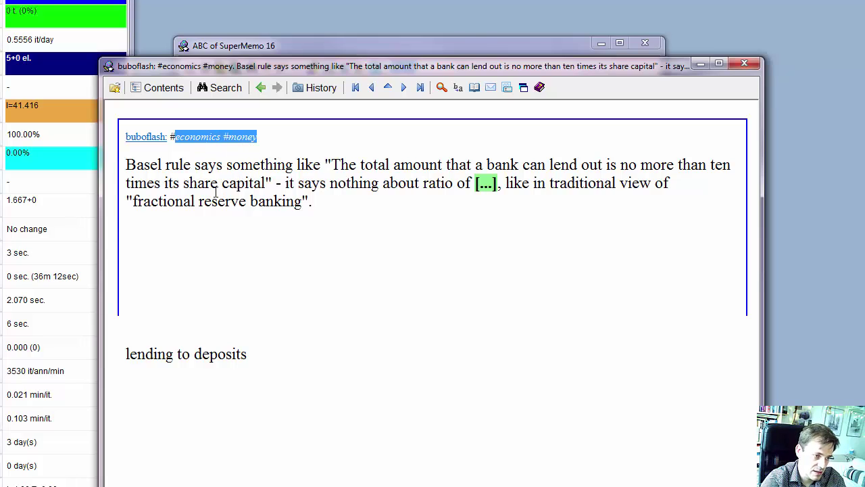
pyautogui.press('Escape')
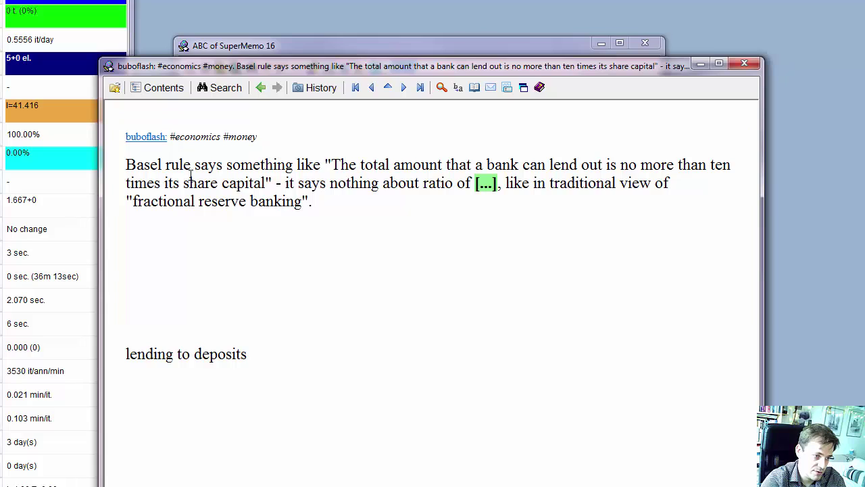
pyautogui.click(148, 137)
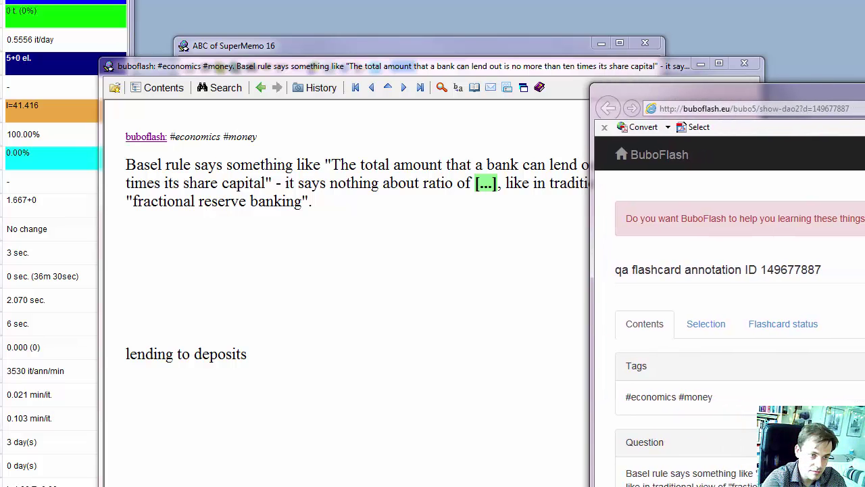
# Step: Copy the flashcard page's URL, close the Internet Explorer window and return to the Chrome search results
pyautogui.moveTo(720, 97); pyautogui.dragTo(495, 12)
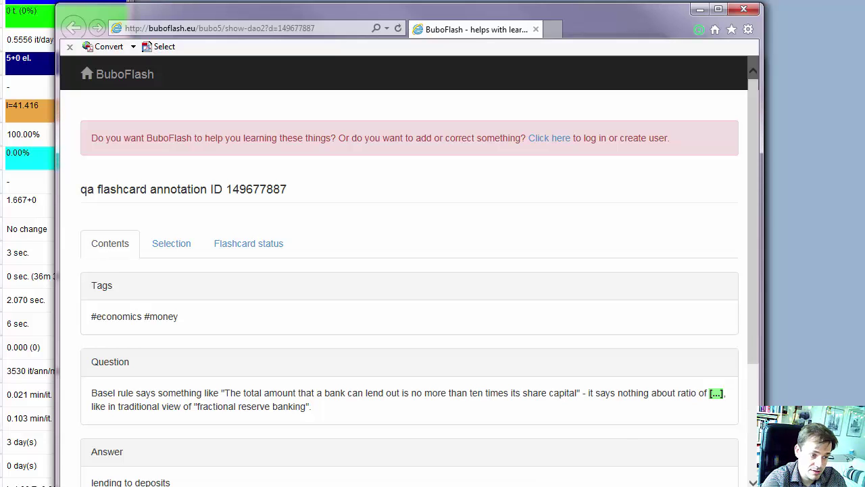
pyautogui.moveTo(757, 326); pyautogui.dragTo(750, 355)
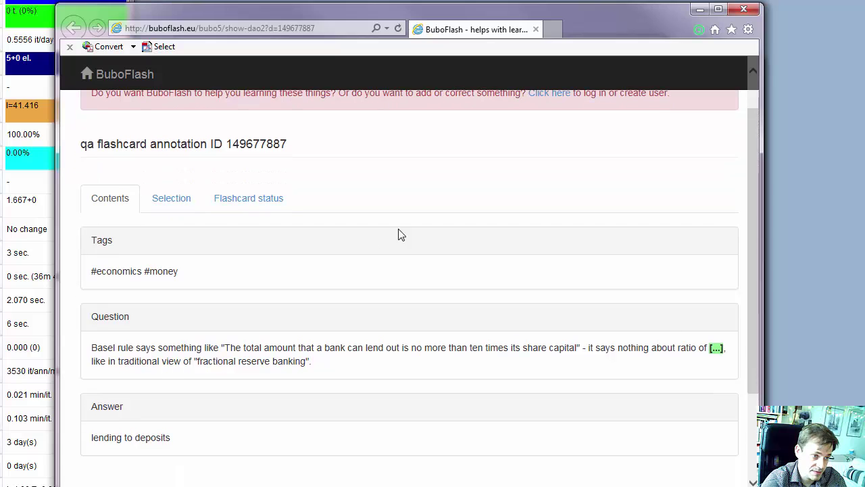
pyautogui.click(325, 27)
pyautogui.hotkey('ctrl', 'c')
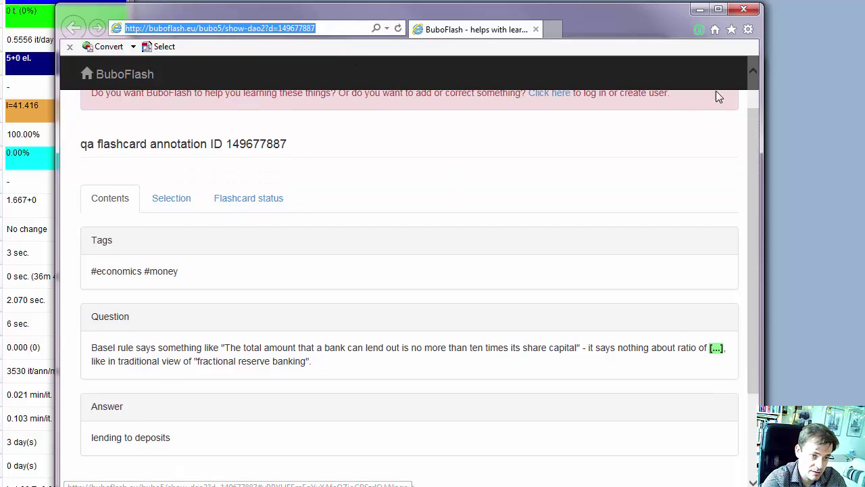
pyautogui.click(744, 9)
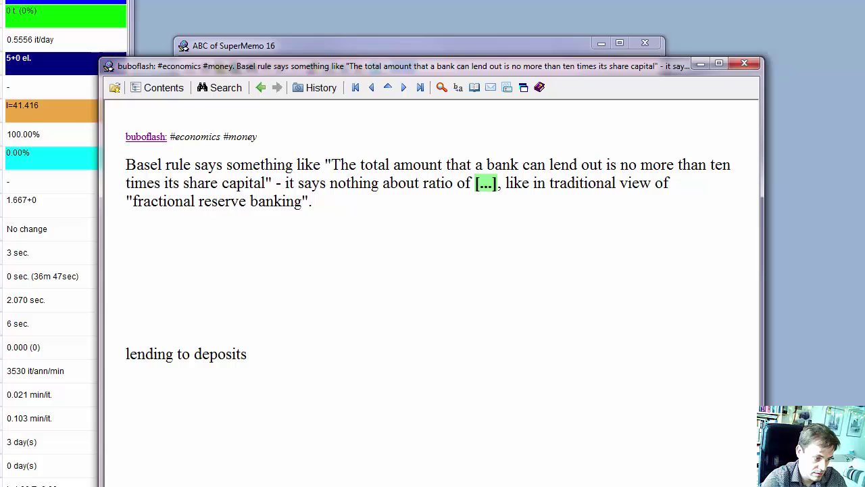
pyautogui.hotkey('alt', 'Tab')
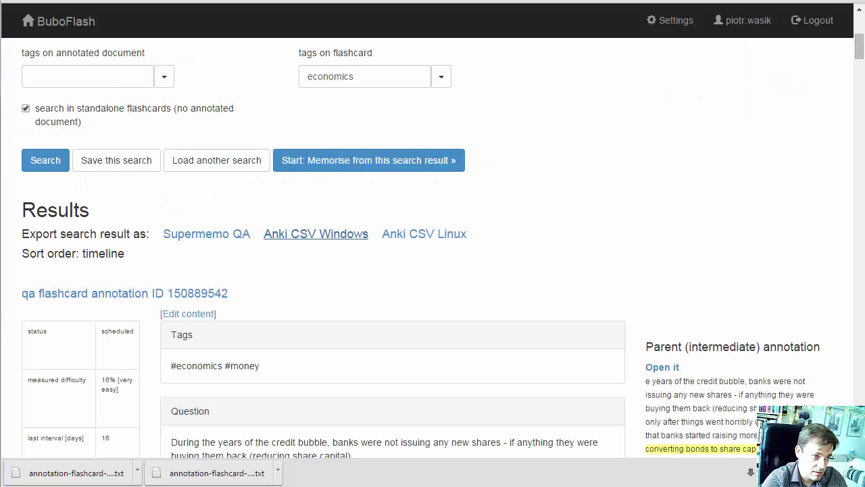
# Step: Leave fullscreen and load the copied flashcard URL in a new Chrome tab
pyautogui.press('F11')
pyautogui.hotkey('ctrl', 't')
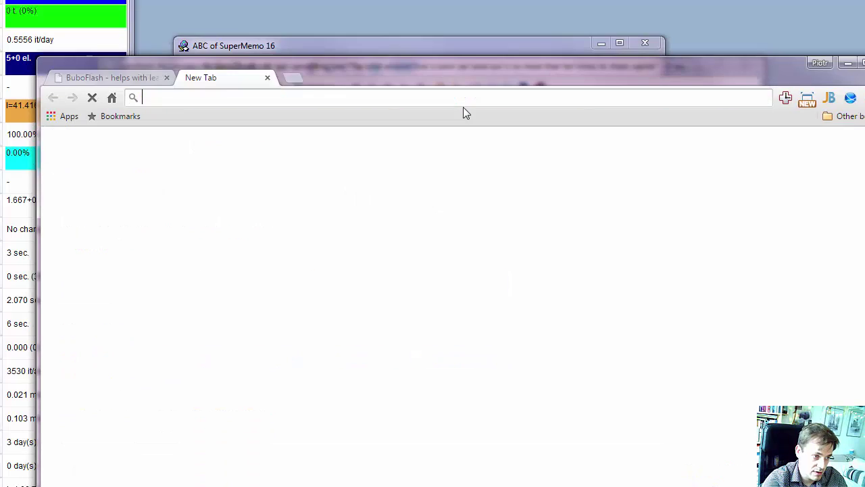
pyautogui.hotkey('ctrl', 'v')
pyautogui.press('Return')
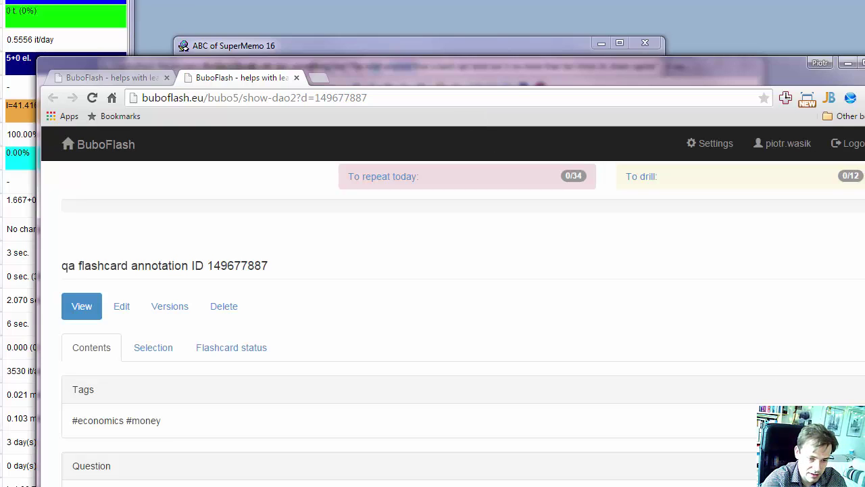
# Step: Go back to the economics search results and bring up Anki's File menu
pyautogui.moveTo(719, 79); pyautogui.dragTo(678, 0)
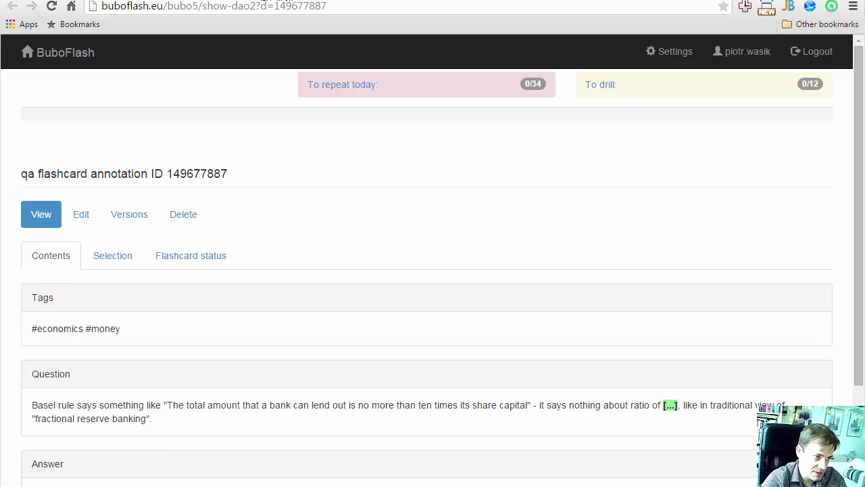
pyautogui.hotkey('alt', 'Left')
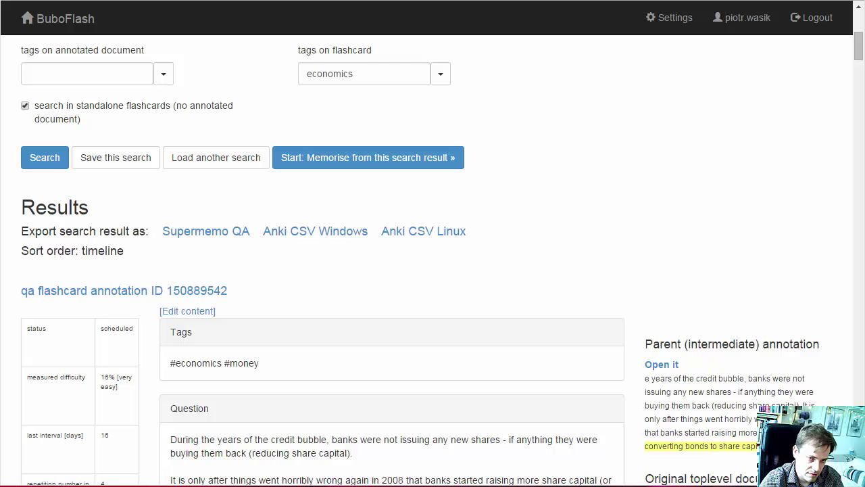
pyautogui.moveTo(524, 111); pyautogui.dragTo(443, 95)
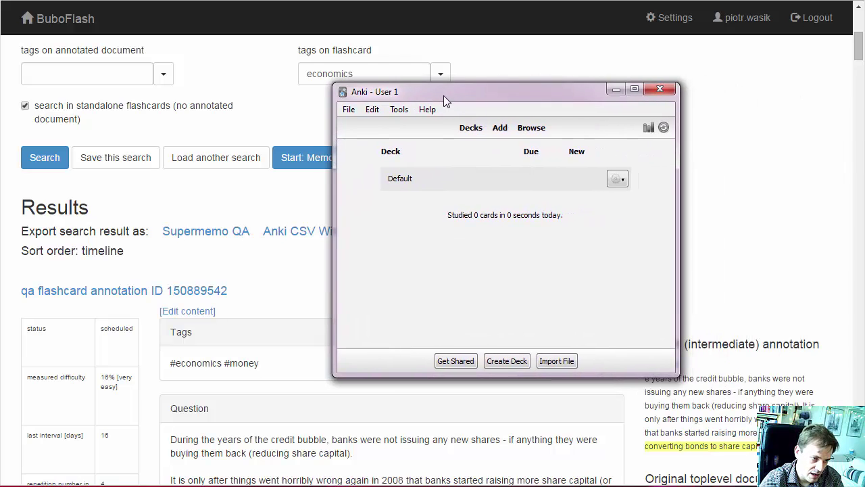
pyautogui.click(354, 112)
pyautogui.click(372, 145)
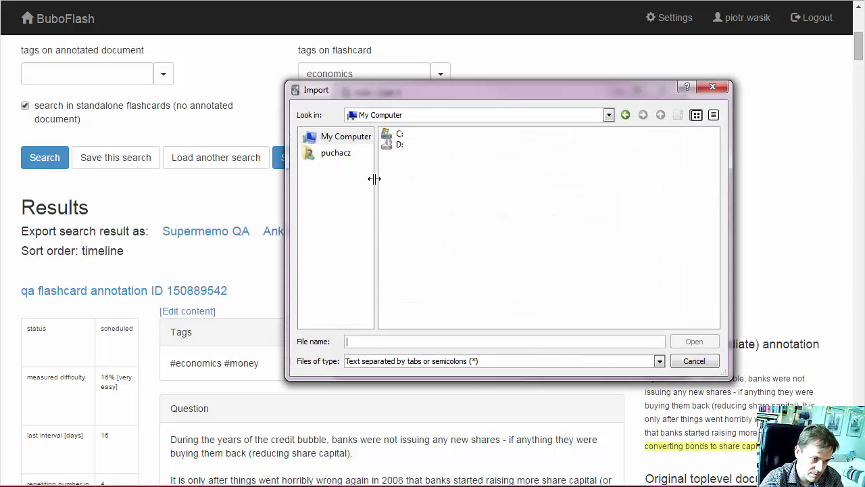
pyautogui.doubleClick(398, 134)
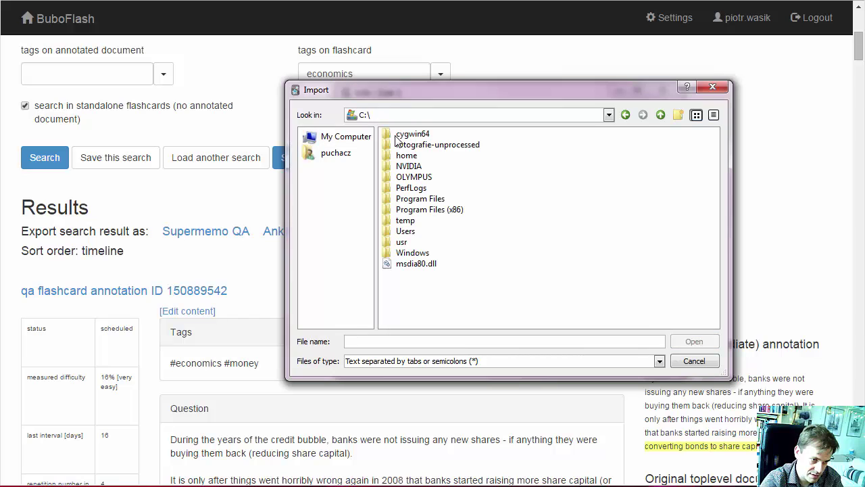
pyautogui.doubleClick(406, 221)
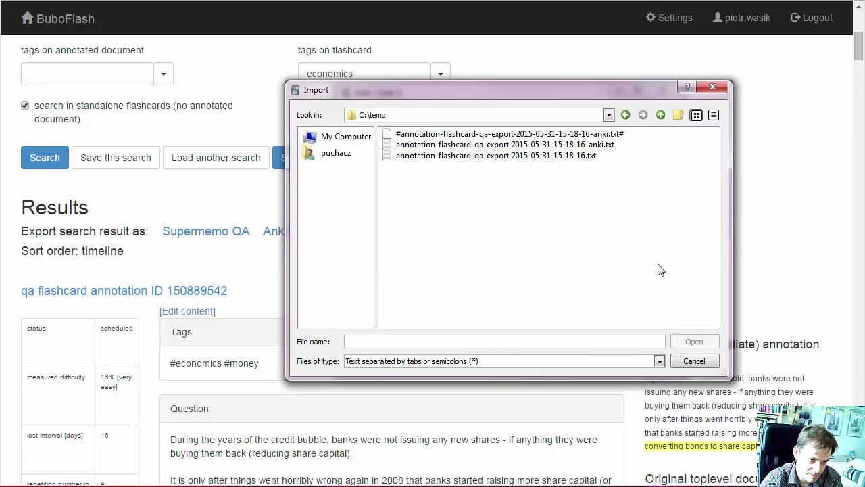
pyautogui.click(583, 146)
pyautogui.click(689, 342)
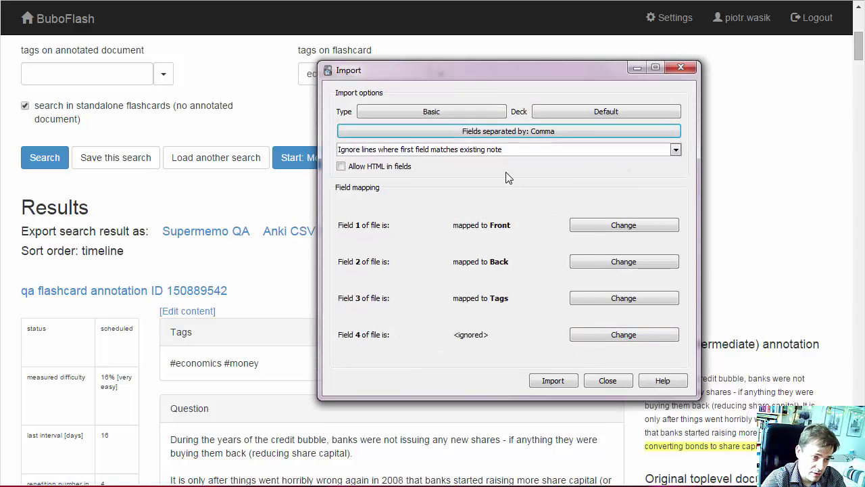
# Step: Allow HTML in fields and update existing notes when the first field matches
pyautogui.click(376, 168)
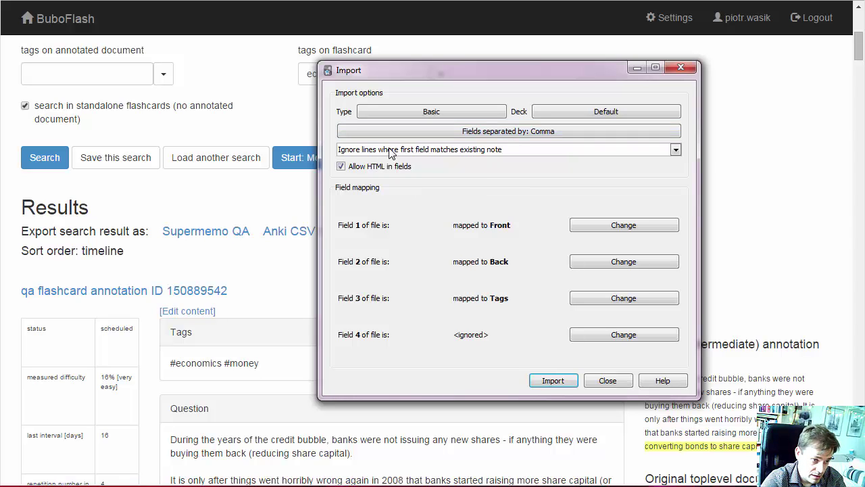
pyautogui.click(442, 152)
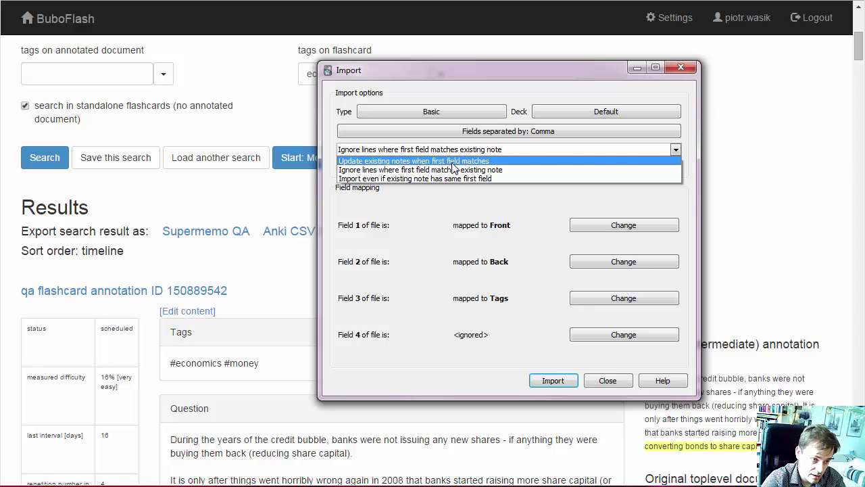
pyautogui.click(451, 162)
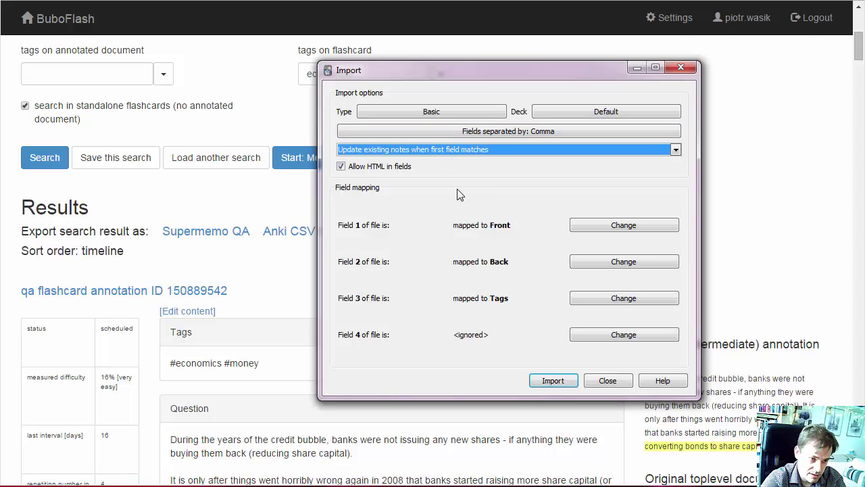
# Step: Set file field 1 to be ignored and map field 2 to Tags
pyautogui.click(620, 227)
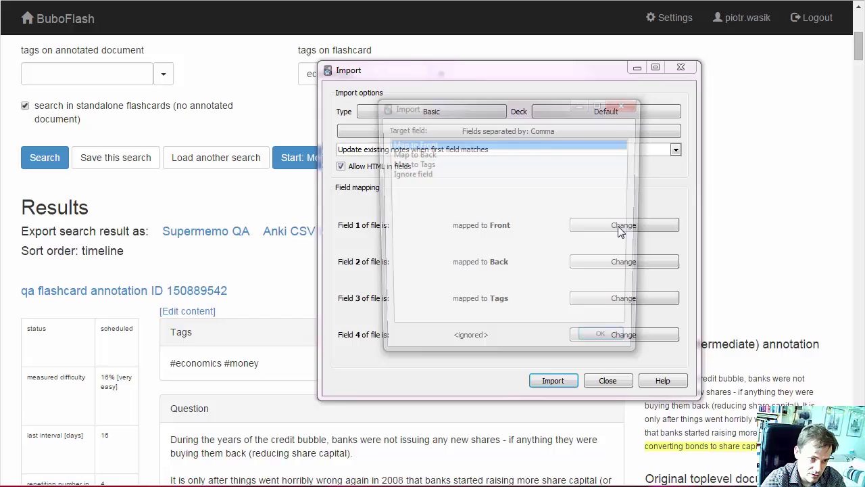
pyautogui.click(419, 174)
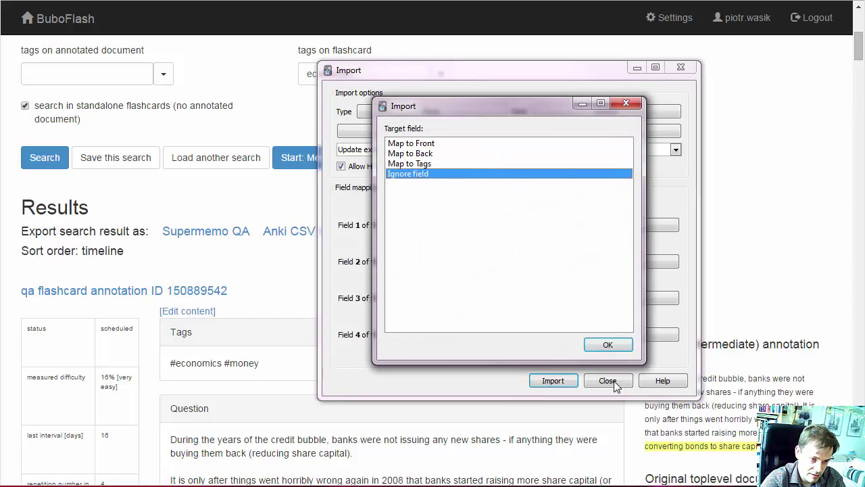
pyautogui.click(589, 345)
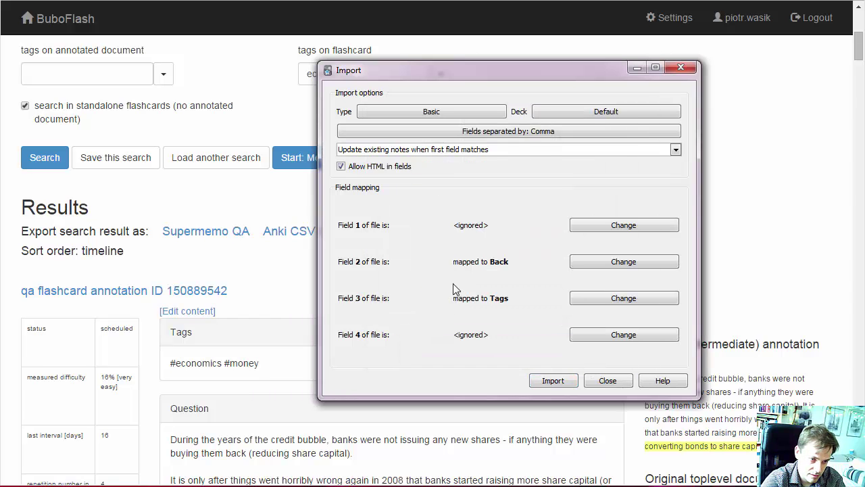
pyautogui.click(625, 263)
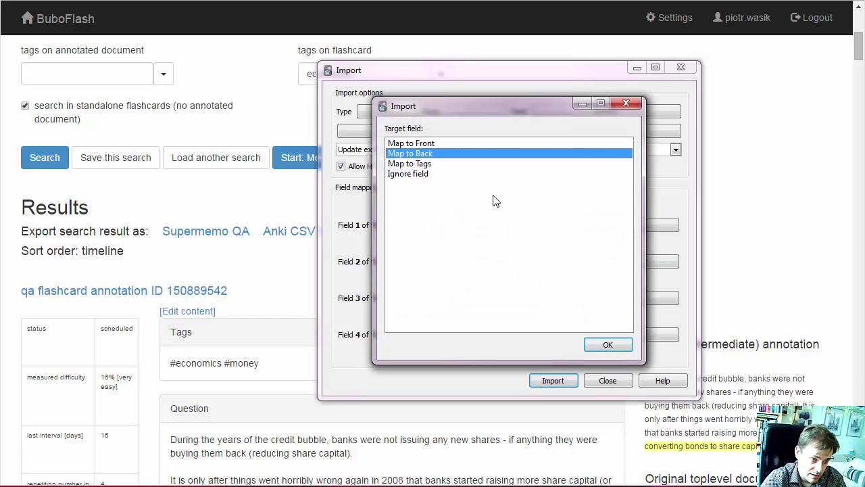
pyautogui.click(420, 163)
pyautogui.click(608, 345)
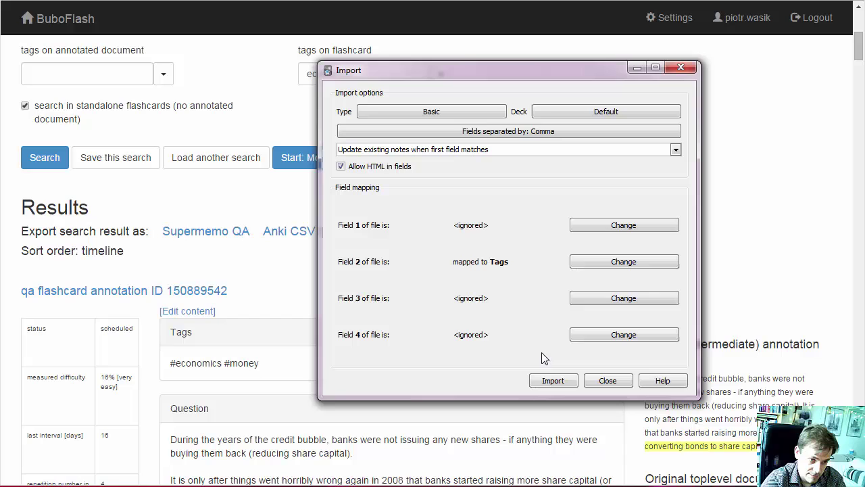
# Step: Map file field 3 to Front and field 4 to Back
pyautogui.click(623, 298)
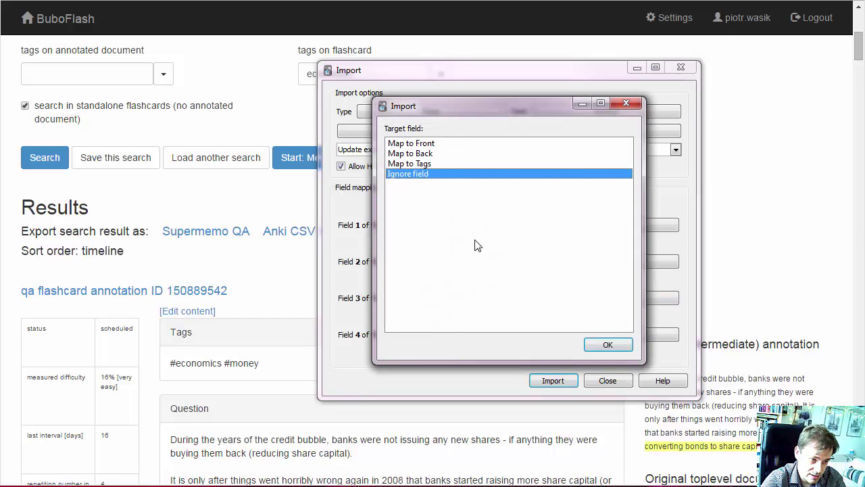
pyautogui.click(426, 144)
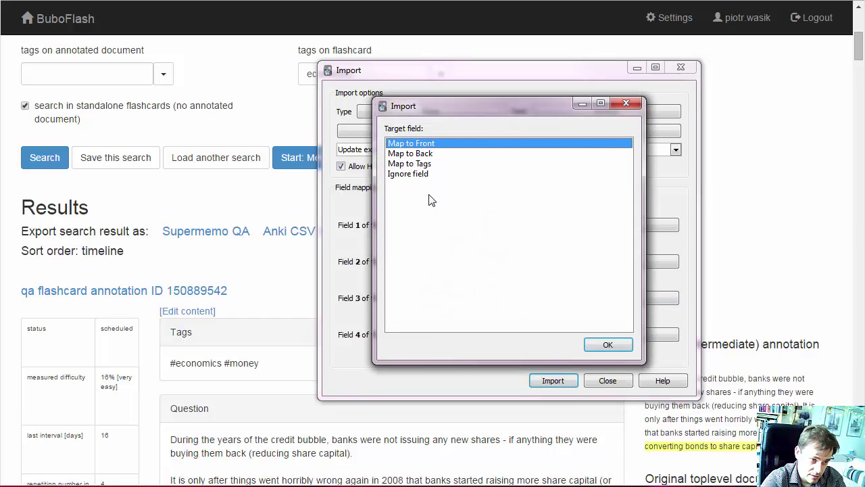
pyautogui.click(606, 344)
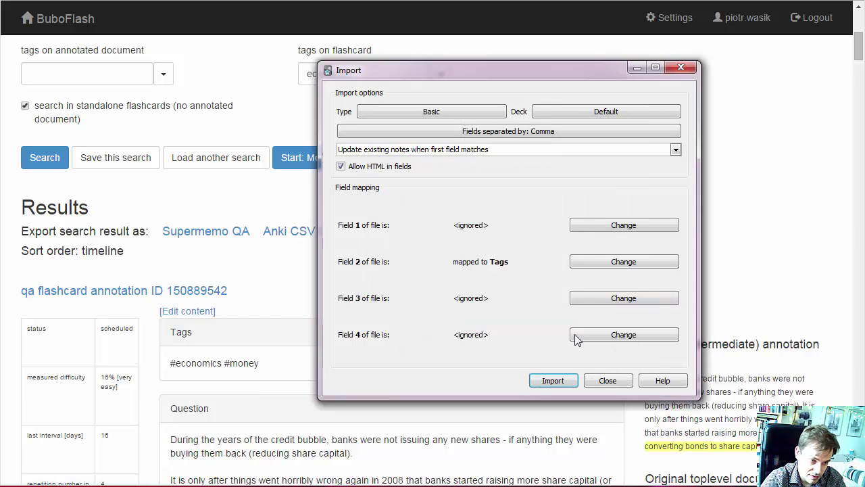
pyautogui.click(610, 341)
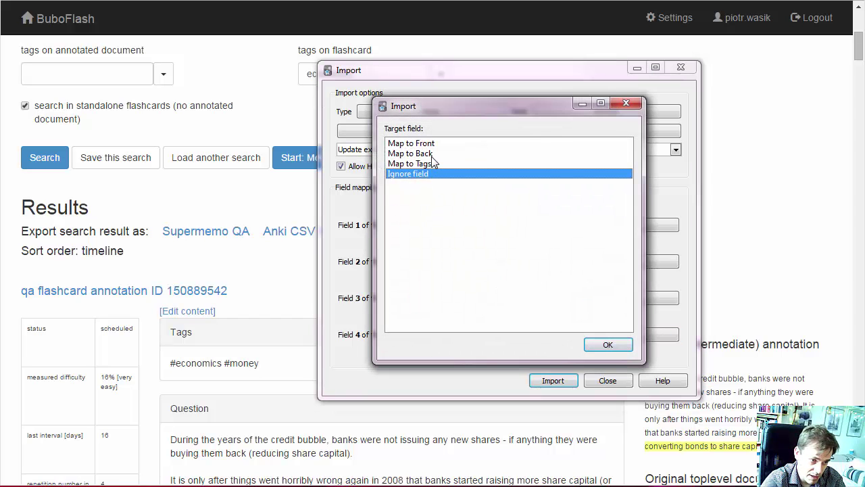
pyautogui.click(433, 154)
pyautogui.click(607, 344)
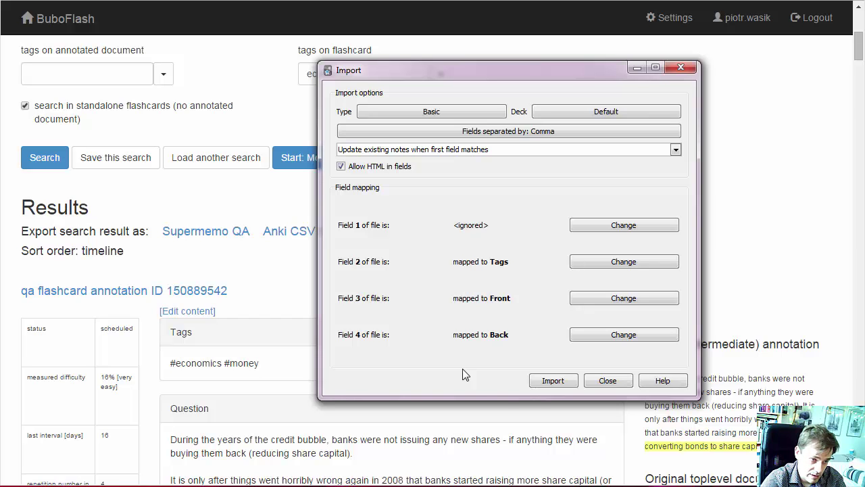
# Step: Run the import, dismiss the summary and start studying the Default deck
pyautogui.click(553, 381)
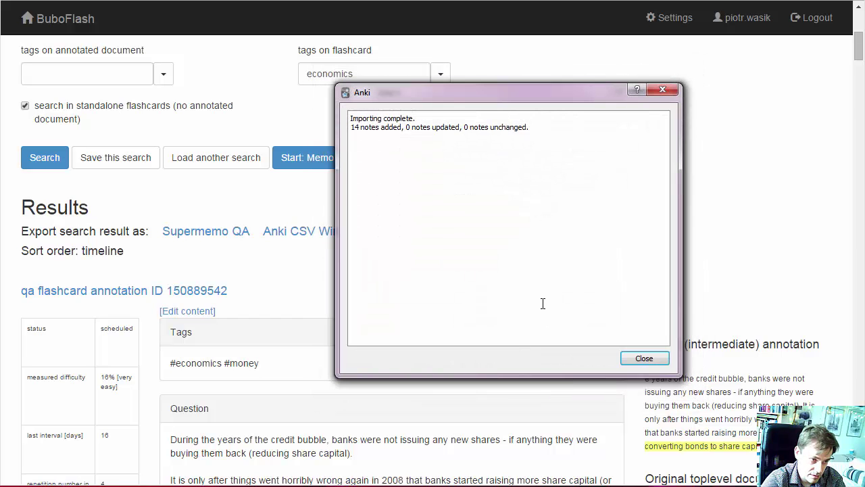
pyautogui.click(643, 357)
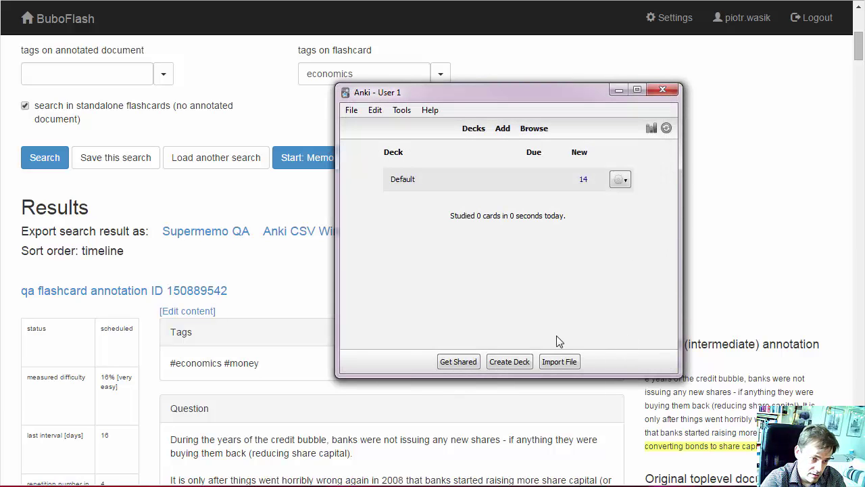
pyautogui.click(405, 179)
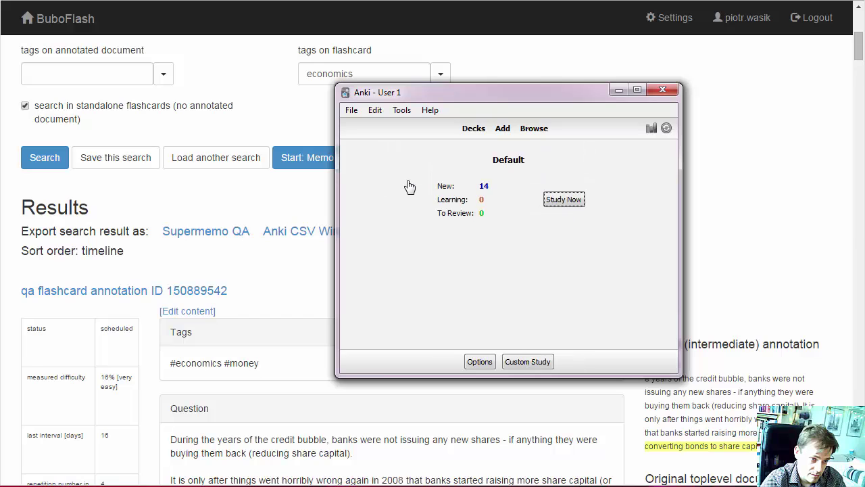
pyautogui.click(565, 200)
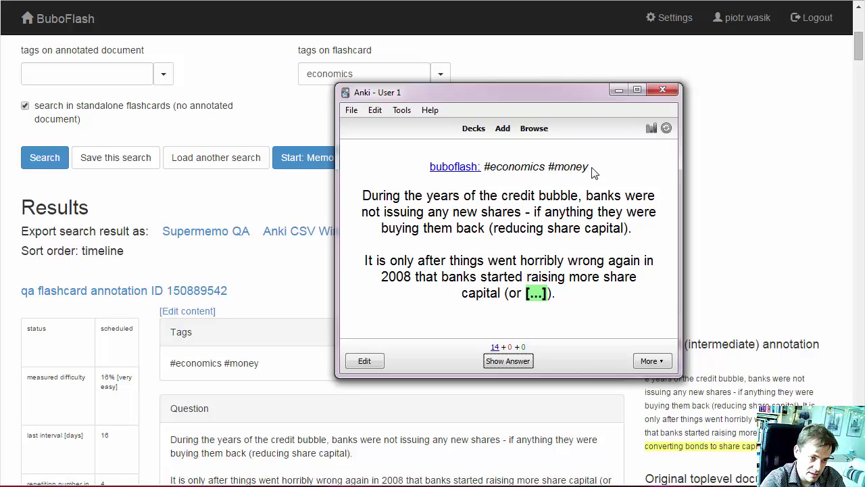
# Step: Enlarge the Anki study window showing the credit bubble cloze card
pyautogui.moveTo(592, 169); pyautogui.dragTo(531, 167)
pyautogui.click(476, 180)
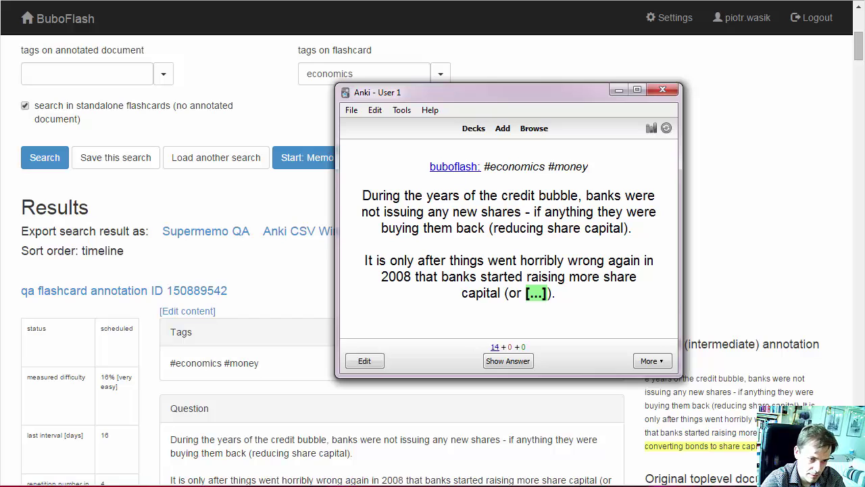
pyautogui.moveTo(679, 374); pyautogui.dragTo(816, 453)
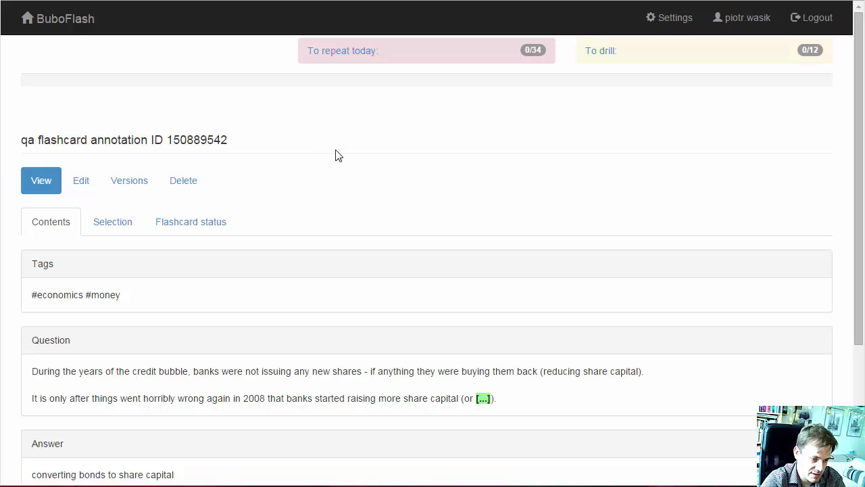
# Step: Scroll the BuboFlash flashcard to the answer 'converting bonds to share capital', then bring Anki forward
pyautogui.scroll(-3, 336, 155)
pyautogui.scroll(3, 342, 165)
pyautogui.scroll(-3, 388, 272)
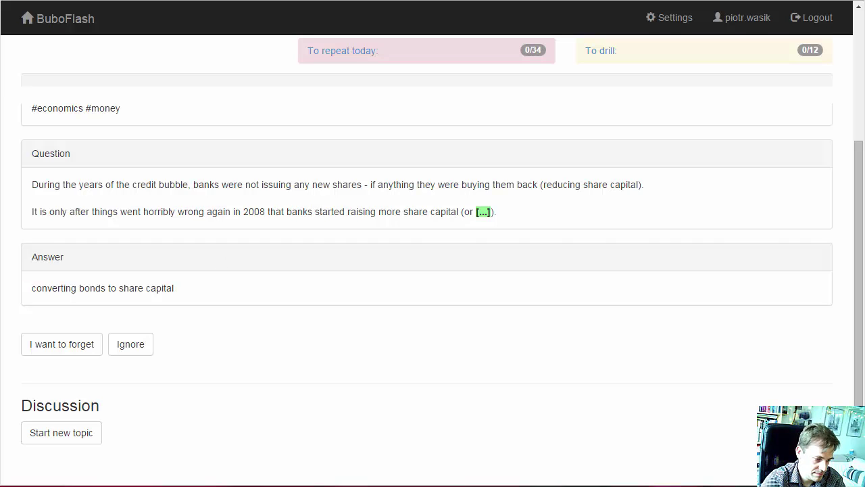
pyautogui.hotkey('alt', 'Tab')
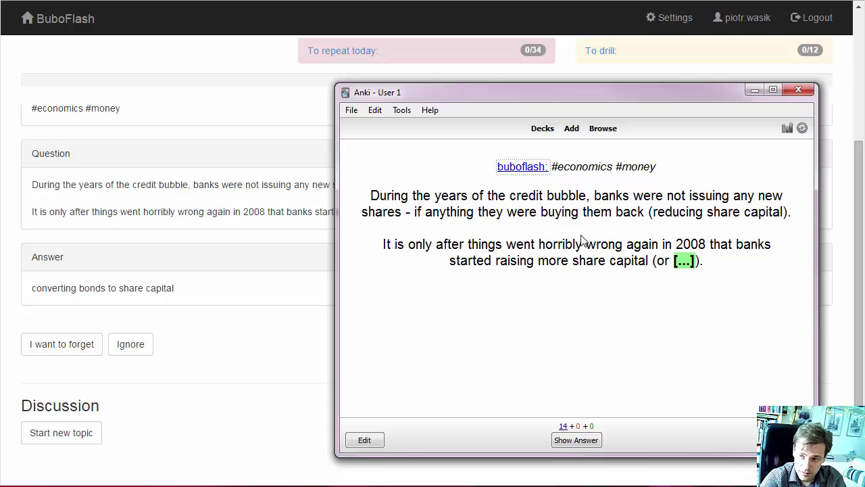
pyautogui.click(593, 347)
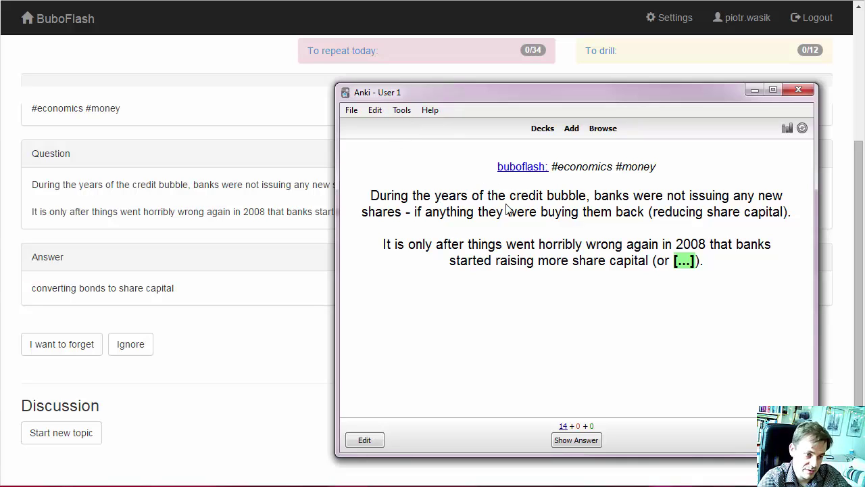
# Step: Open Anki's Preferences from the Tools menu and close them again
pyautogui.click(406, 112)
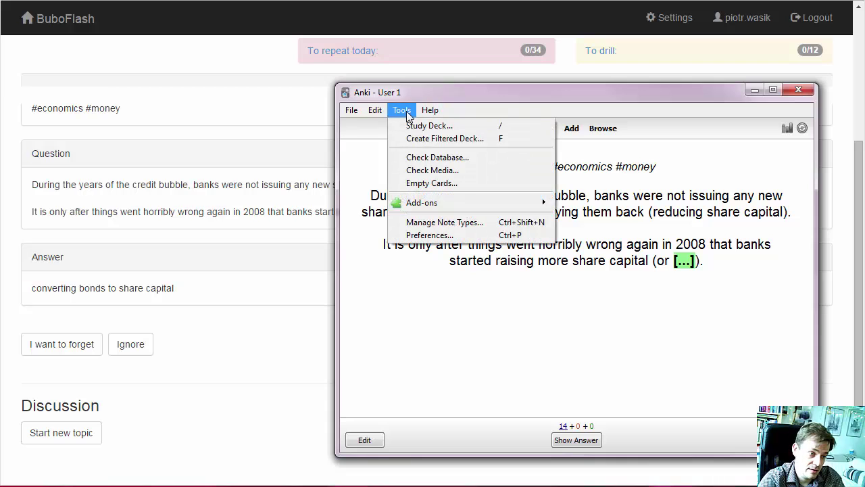
pyautogui.click(432, 235)
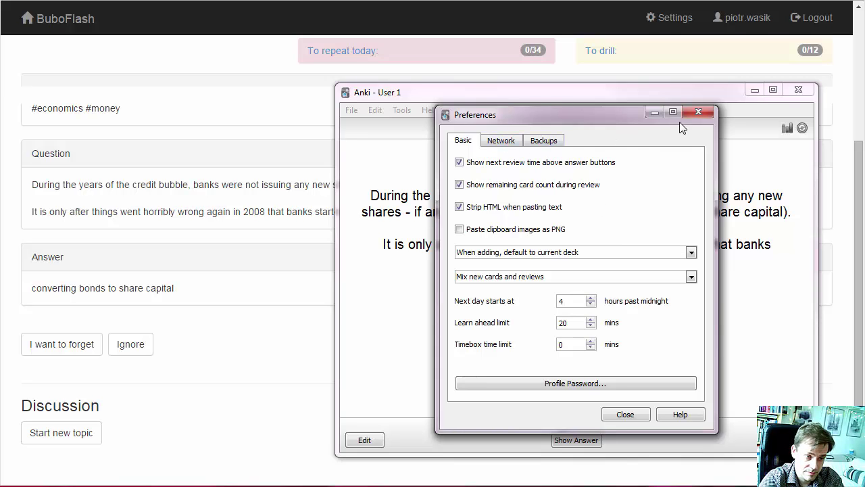
pyautogui.press('Escape')
# Step: Open Manage Note Types and briefly view the Basic note type's fields
pyautogui.click(402, 110)
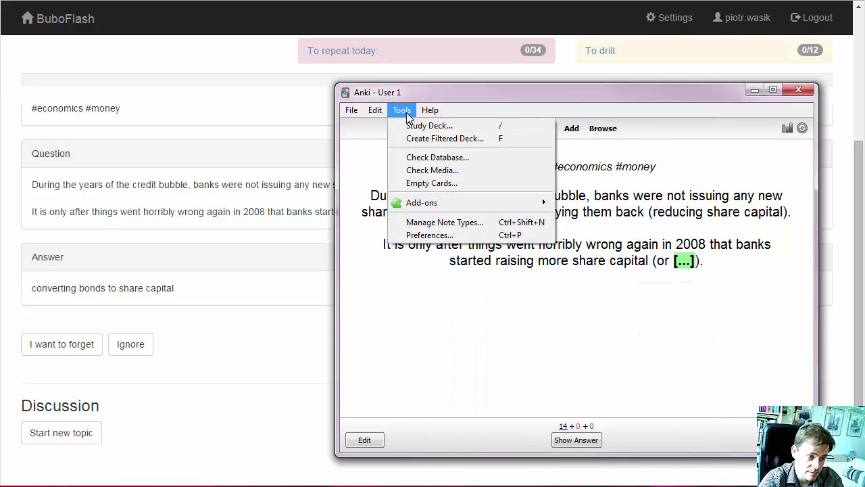
pyautogui.click(438, 226)
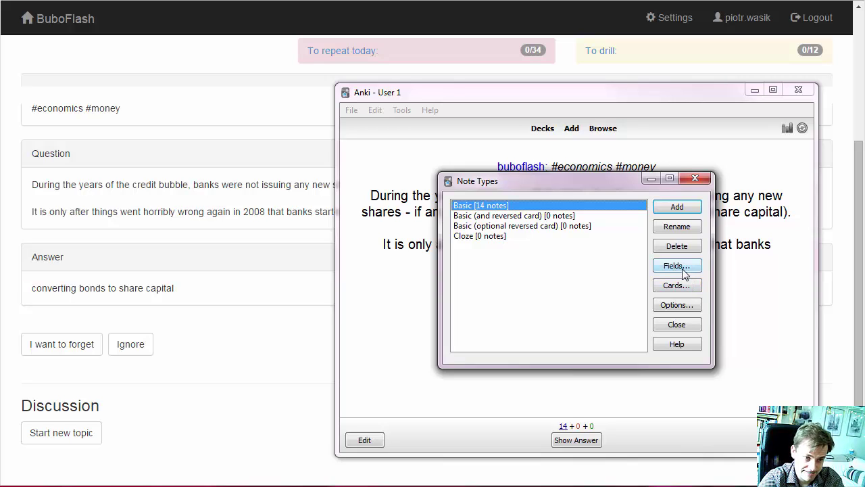
pyautogui.click(679, 270)
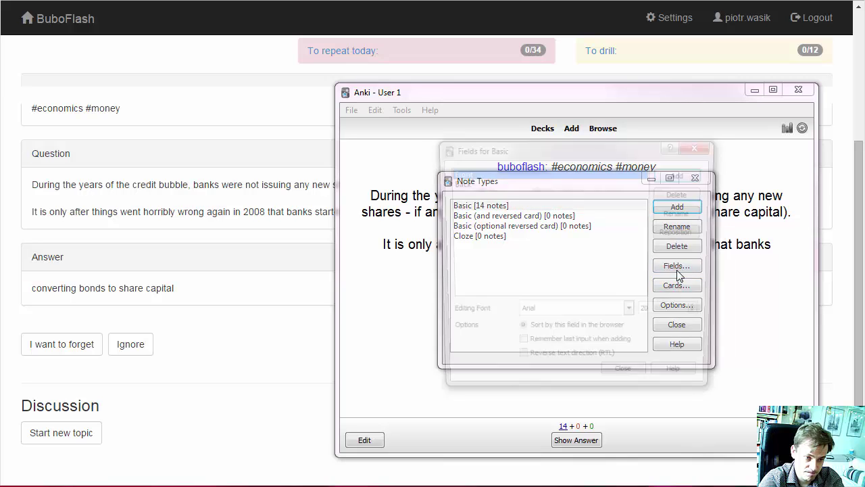
pyautogui.press('Escape')
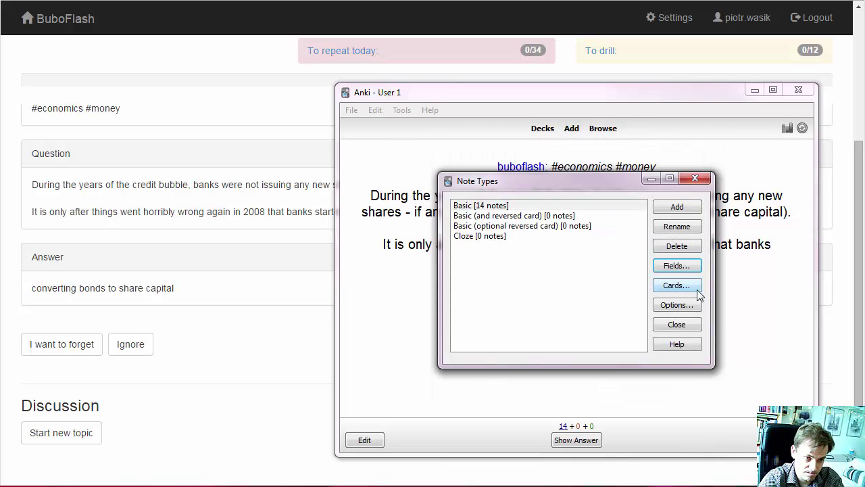
# Step: Change the Basic card styling from text-align: center to text-align: left
pyautogui.click(686, 287)
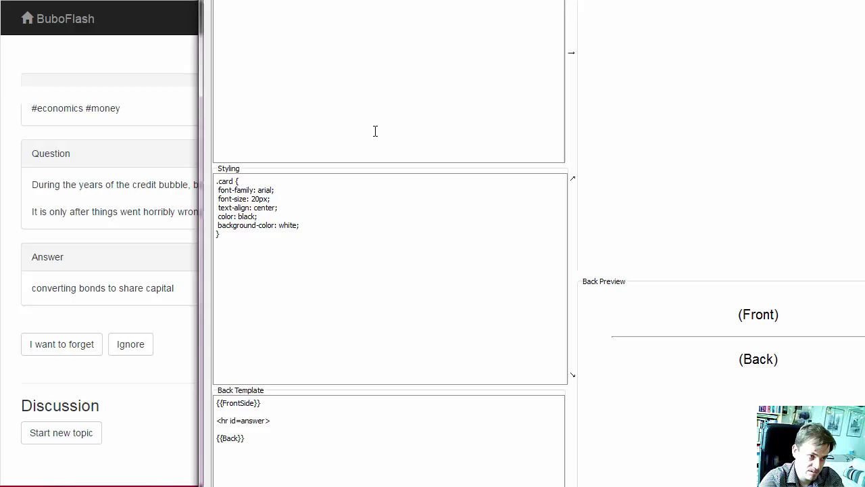
pyautogui.moveTo(398, 0); pyautogui.dragTo(319, 49)
pyautogui.click(185, 249)
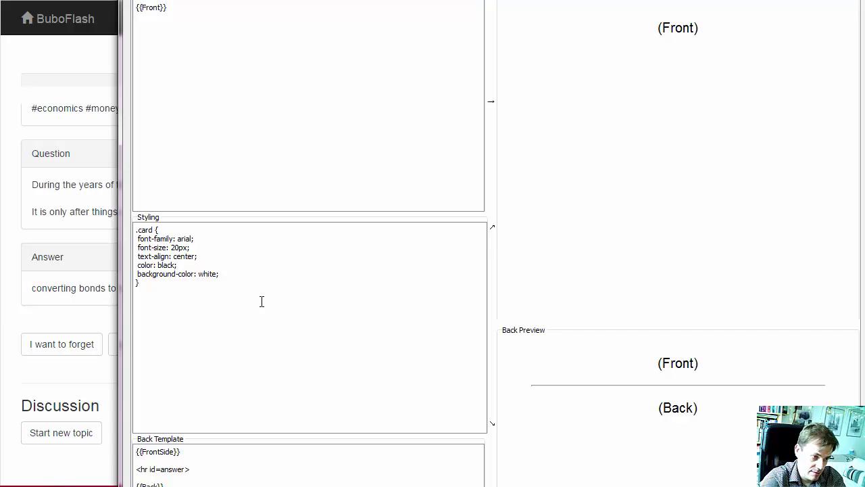
pyautogui.press('BackSpace')
pyautogui.press('BackSpace')
pyautogui.press('BackSpace')
pyautogui.press('BackSpace')
pyautogui.press('BackSpace')
pyautogui.press('BackSpace')
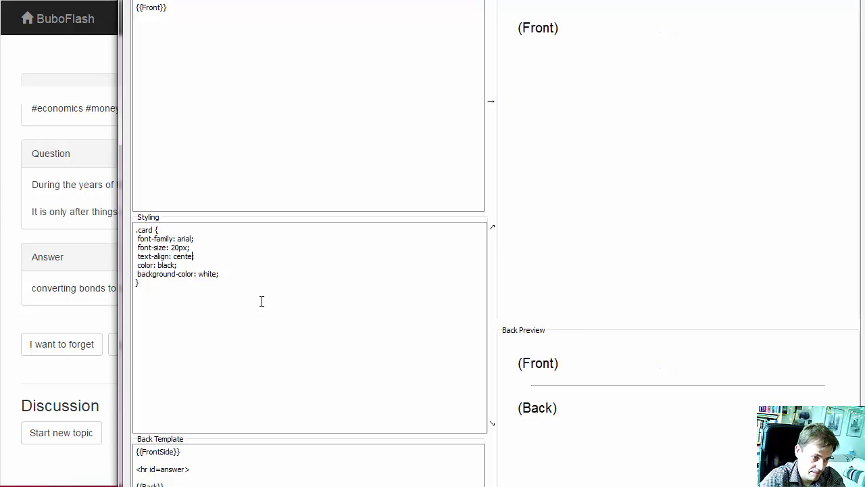
pyautogui.write('left;')
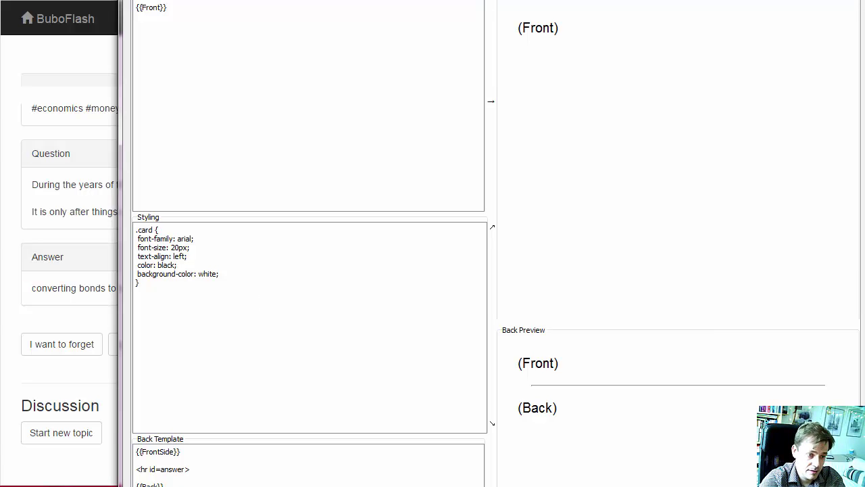
pyautogui.press('Escape')
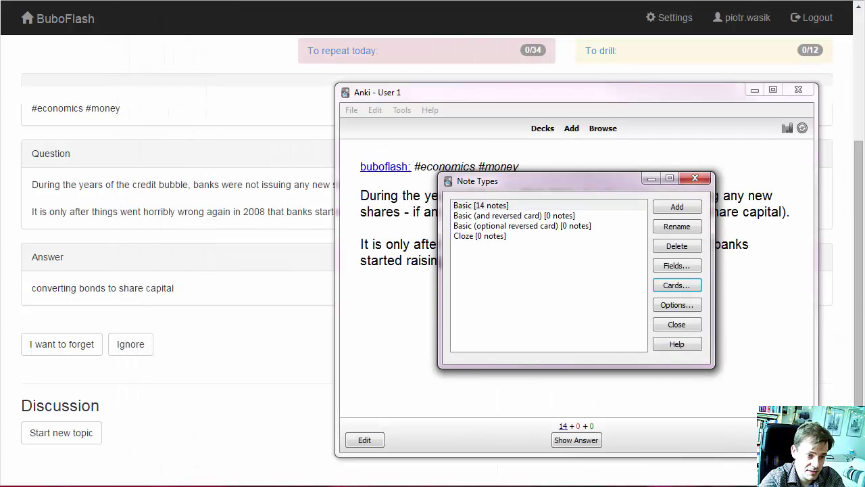
# Step: Close Note Types, reveal and grade the credit bubble card Good, then quit Anki
pyautogui.click(694, 179)
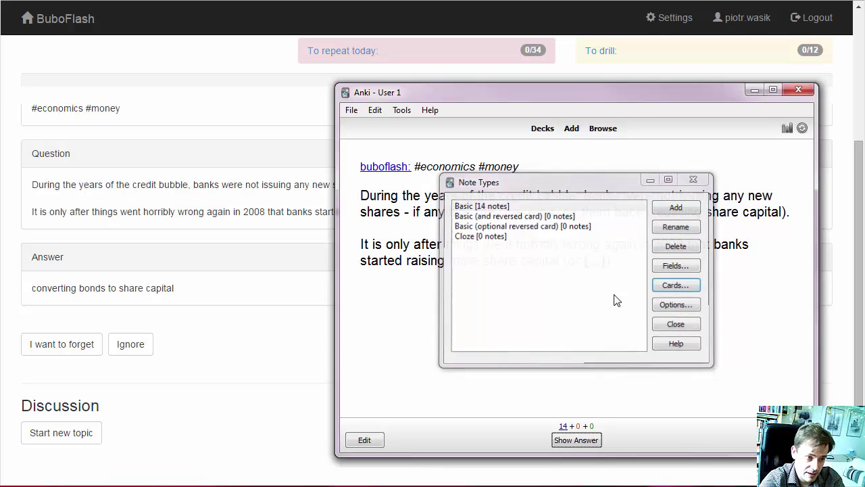
pyautogui.click(574, 446)
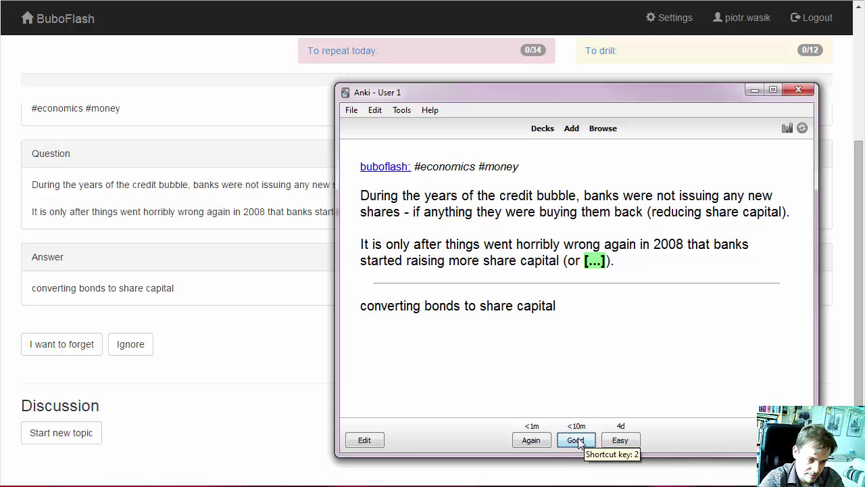
pyautogui.click(575, 440)
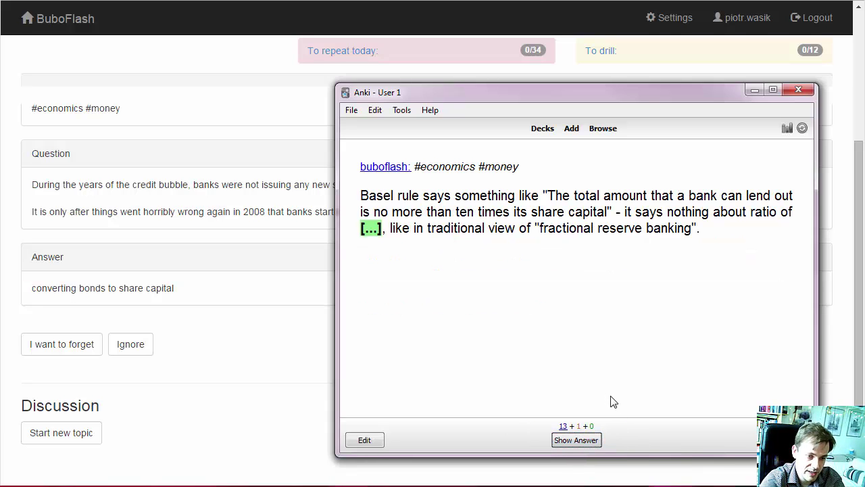
pyautogui.click(798, 91)
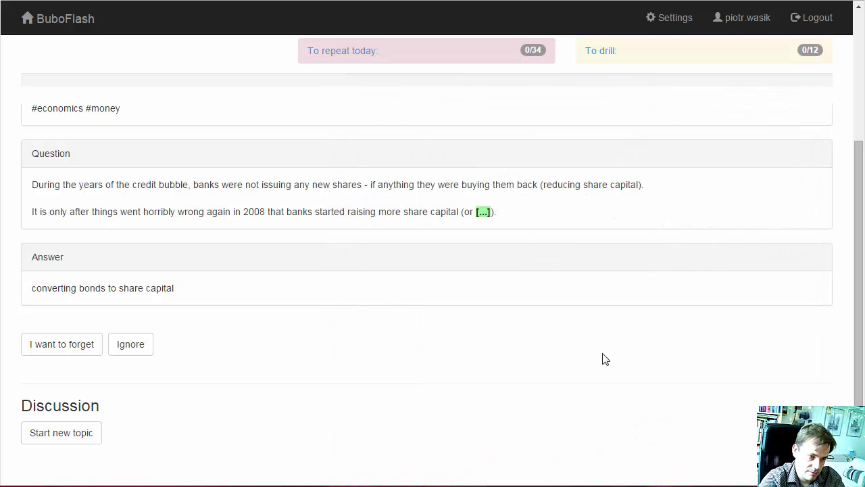